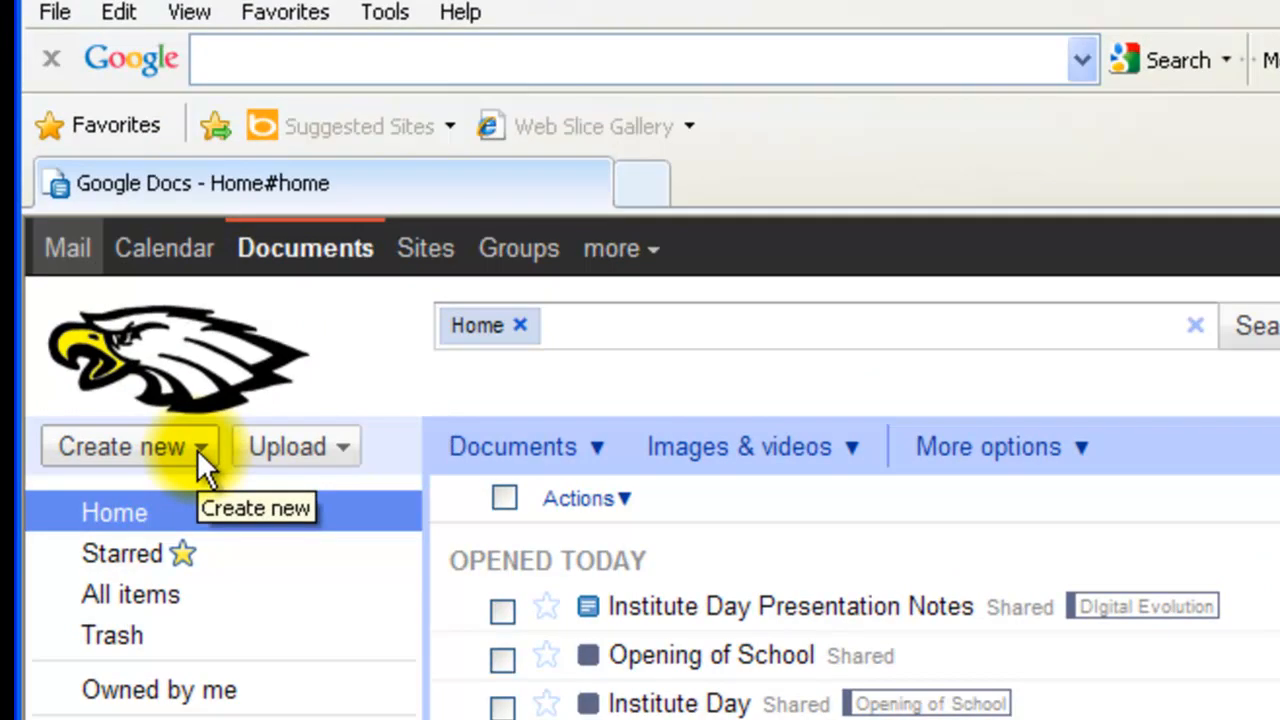
# Create a new blank document and rename it 'Test Document 1'
pyautogui.click(197, 449)
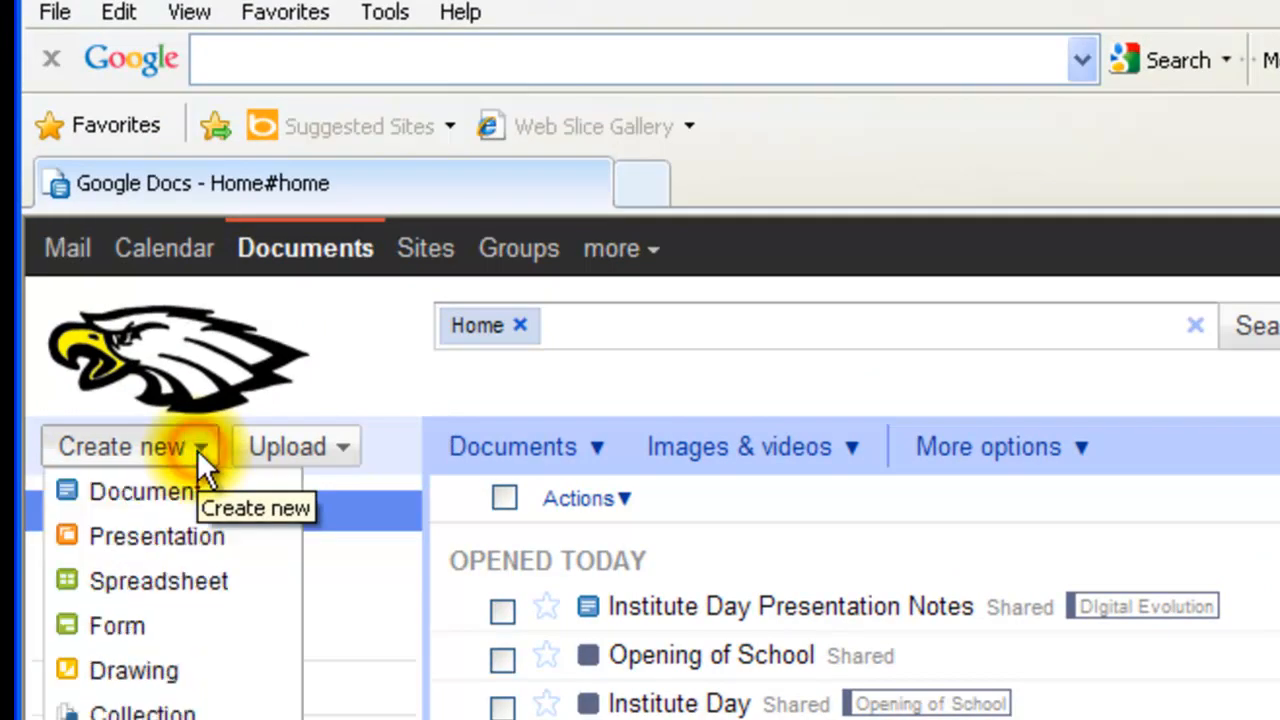
pyautogui.click(175, 505)
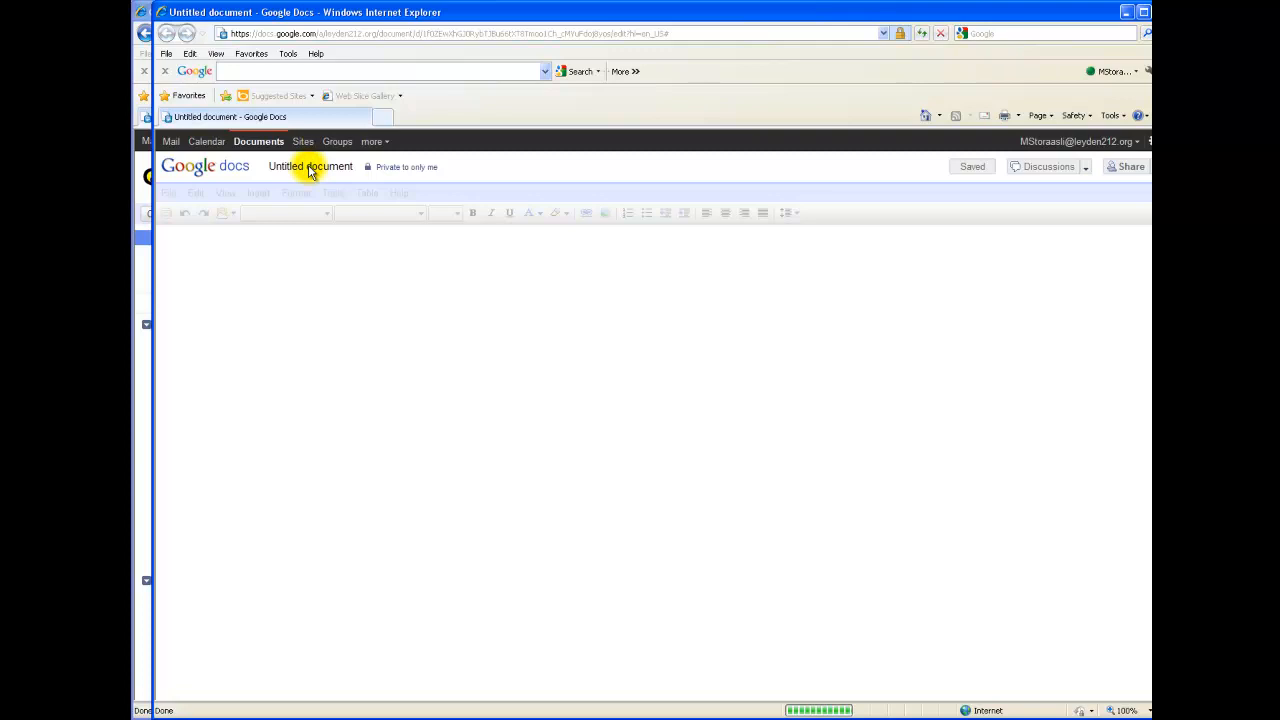
pyautogui.click(309, 168)
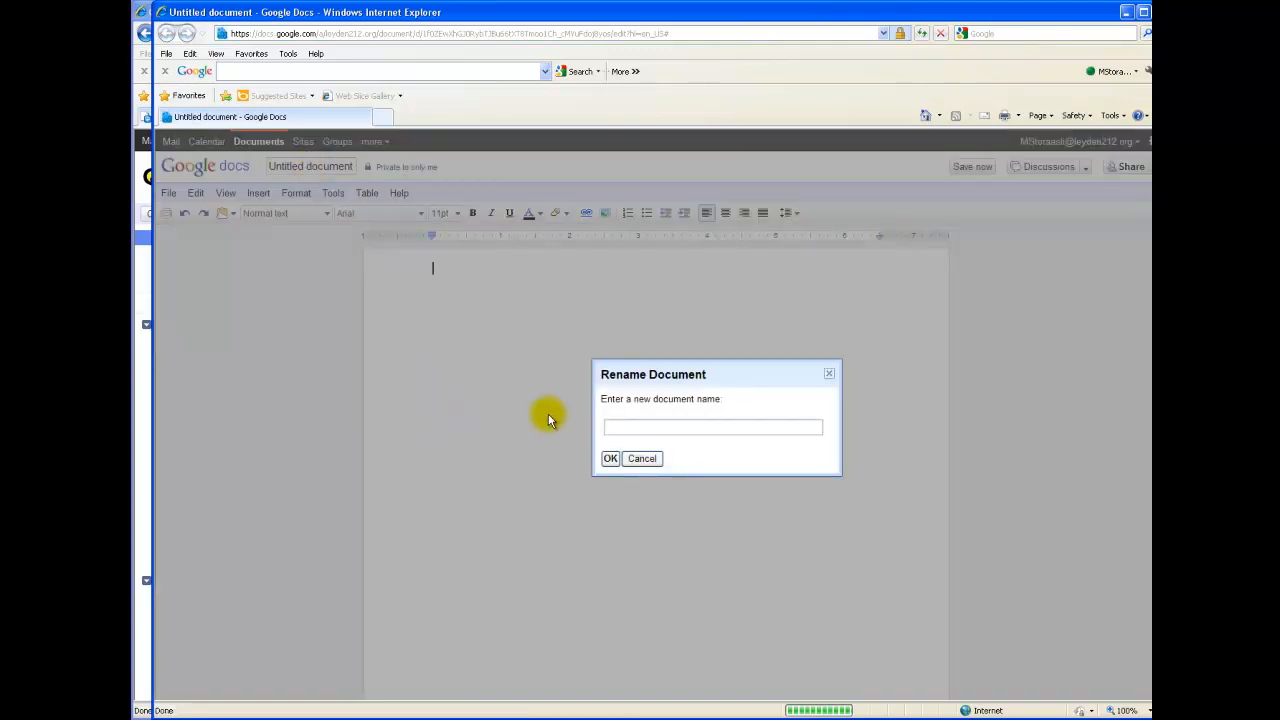
pyautogui.click(617, 424)
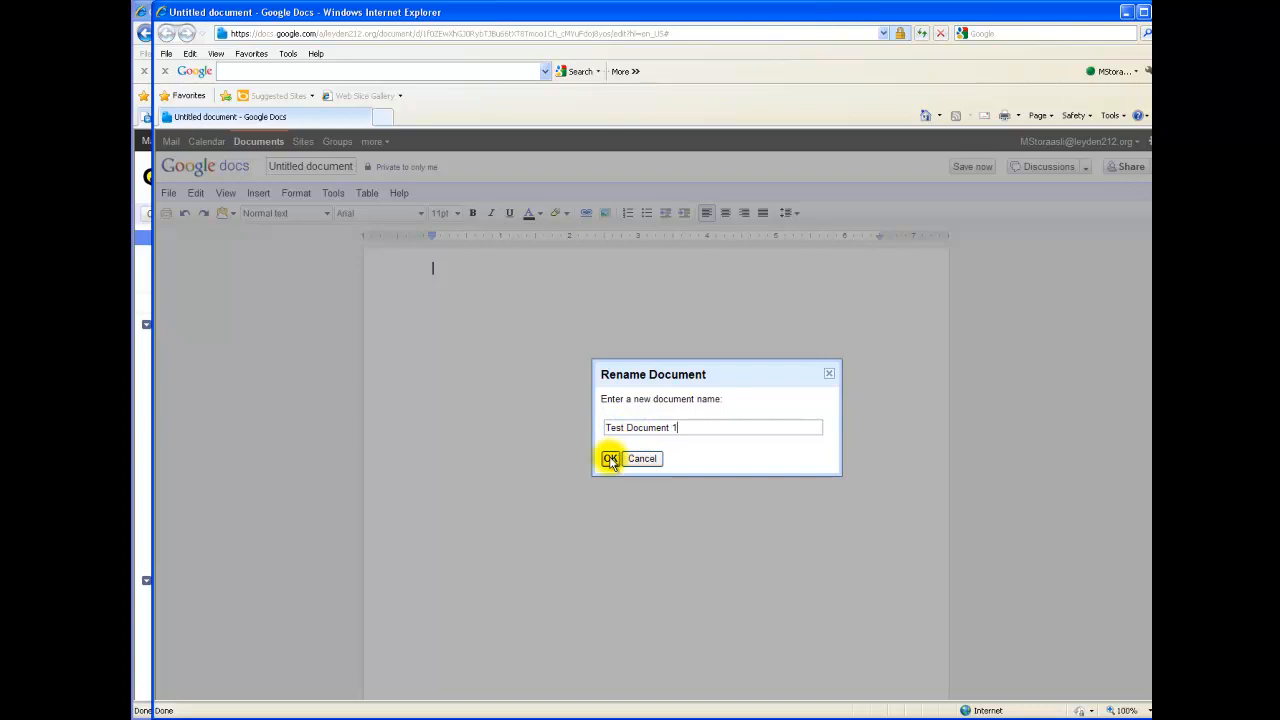
pyautogui.click(610, 458)
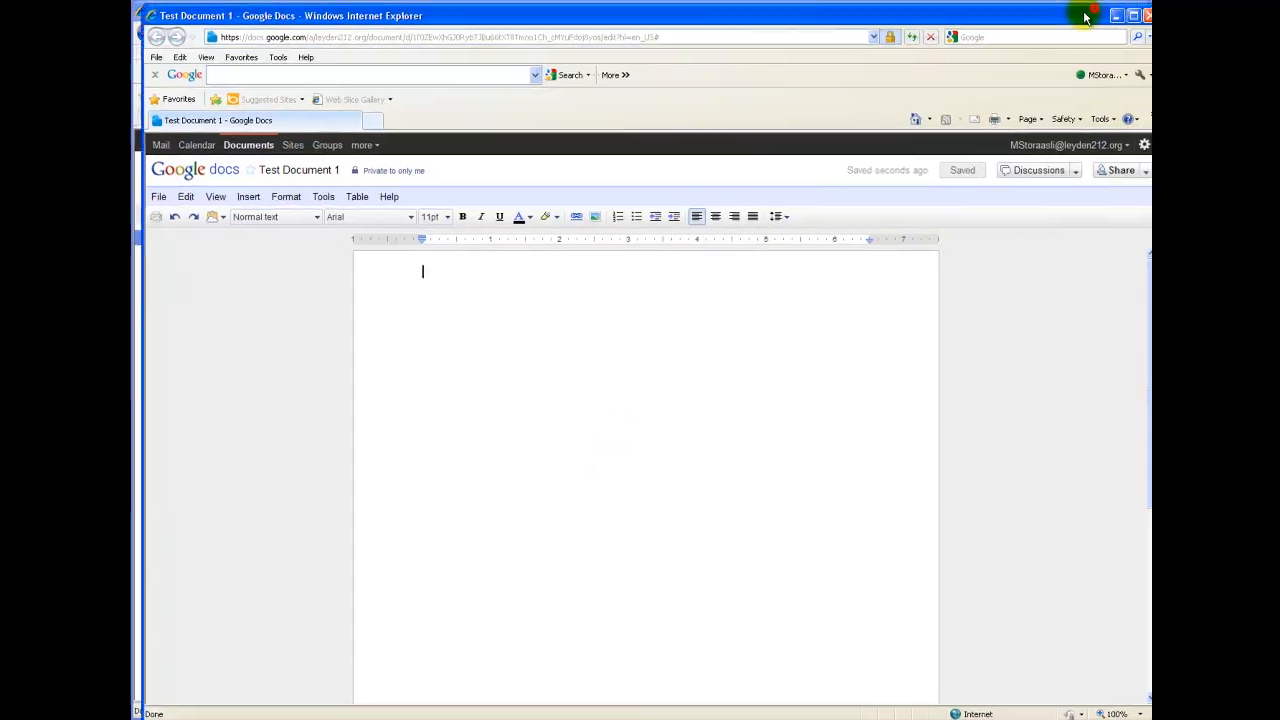
# Close the Test Document 1 window and go back to the Home file list
pyautogui.click(1145, 16)
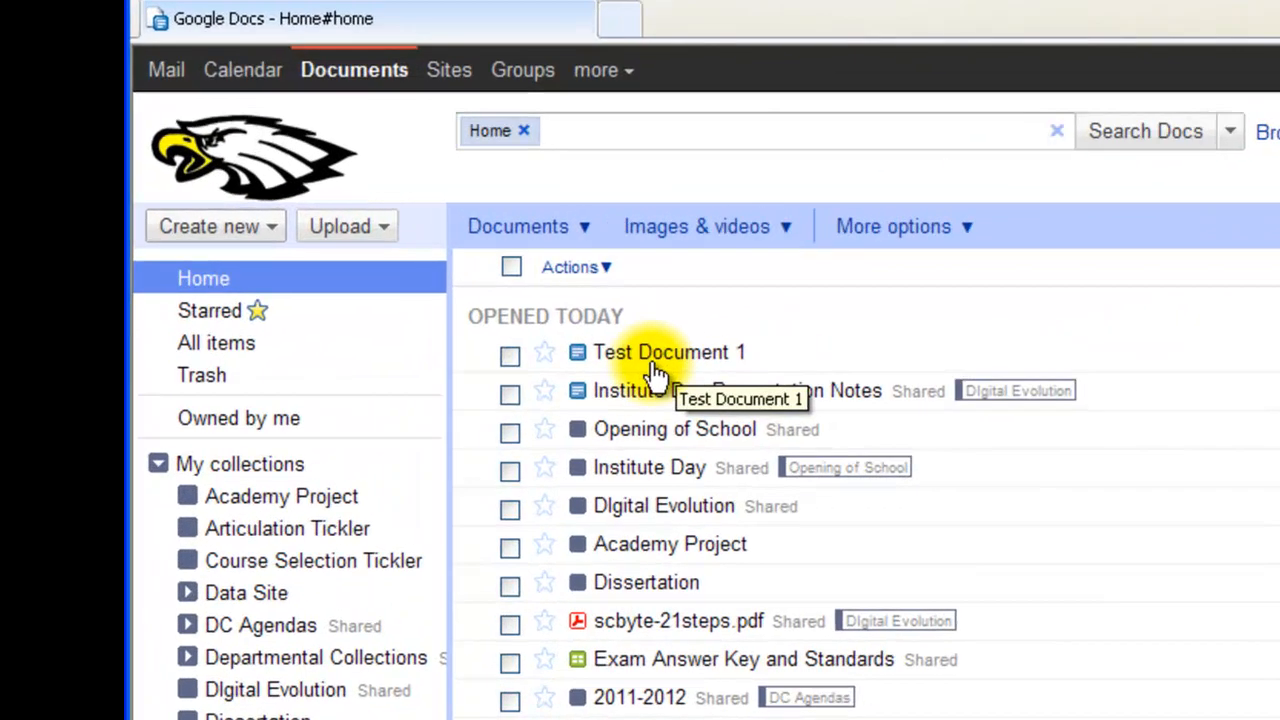
pyautogui.click(183, 247)
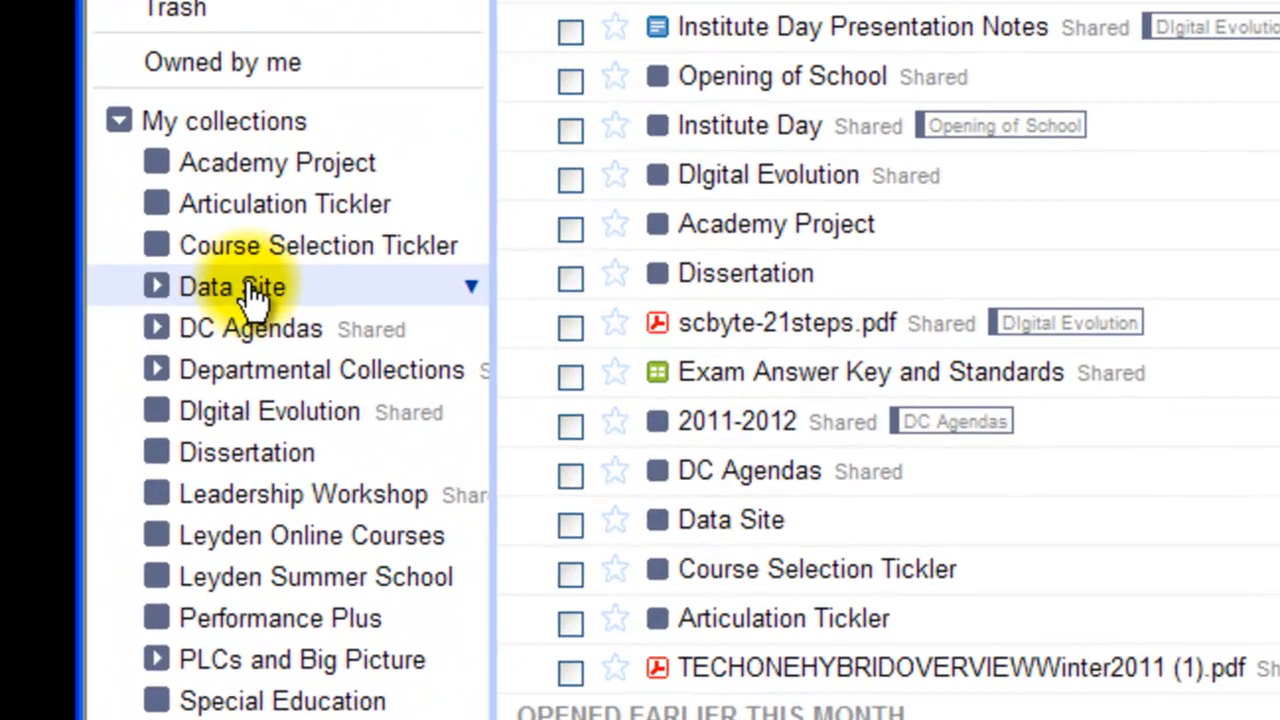
pyautogui.click(246, 285)
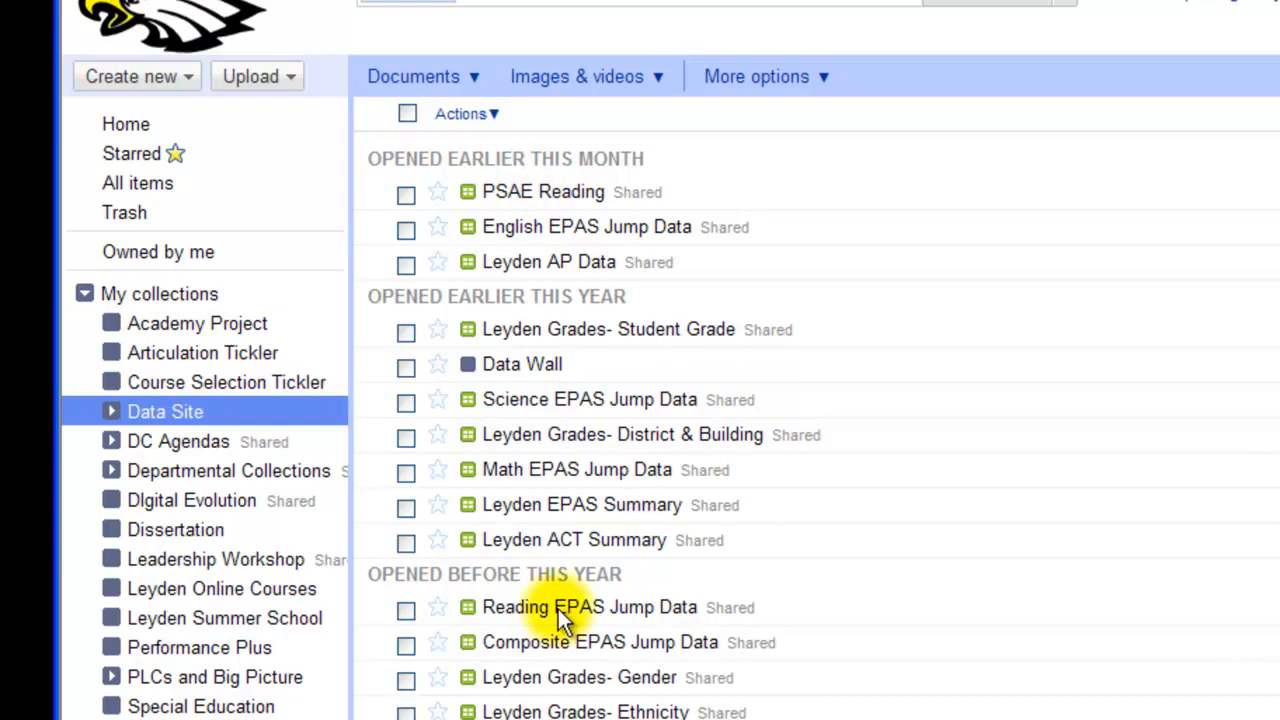
pyautogui.click(549, 200)
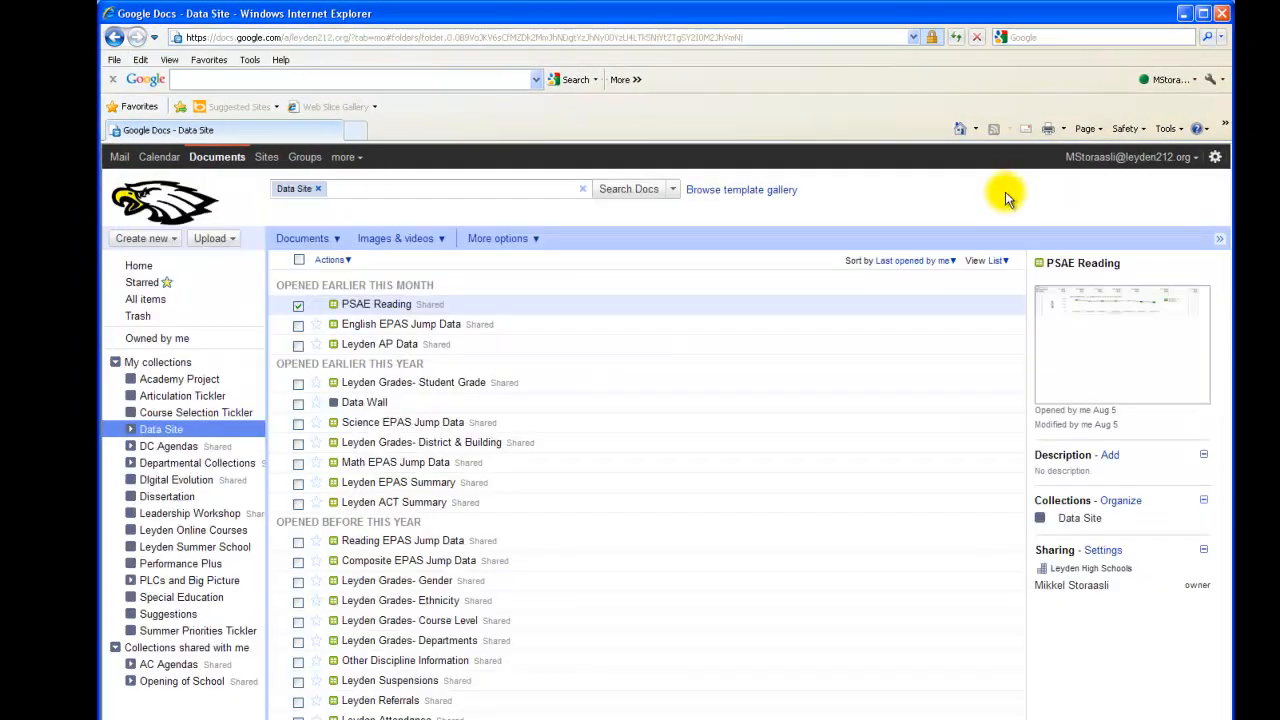
pyautogui.click(139, 268)
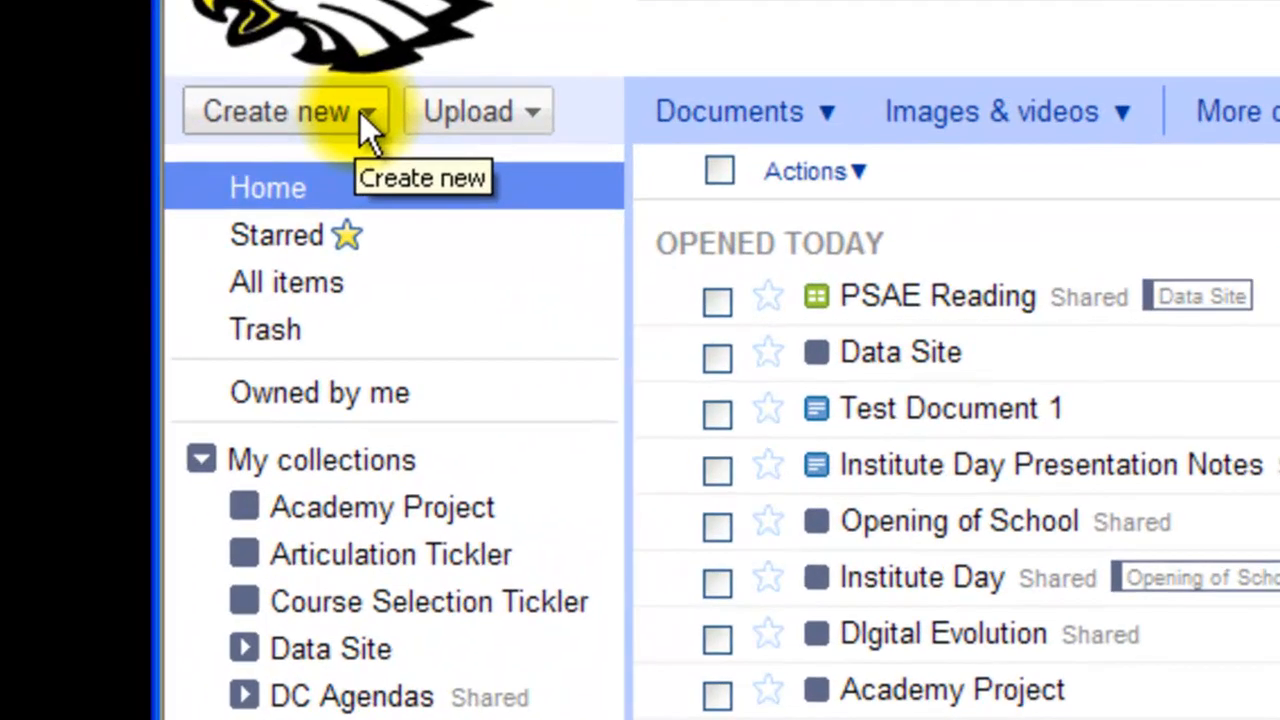
# Create a collection named 'Collection example 1', then return to the Home list
pyautogui.click(331, 133)
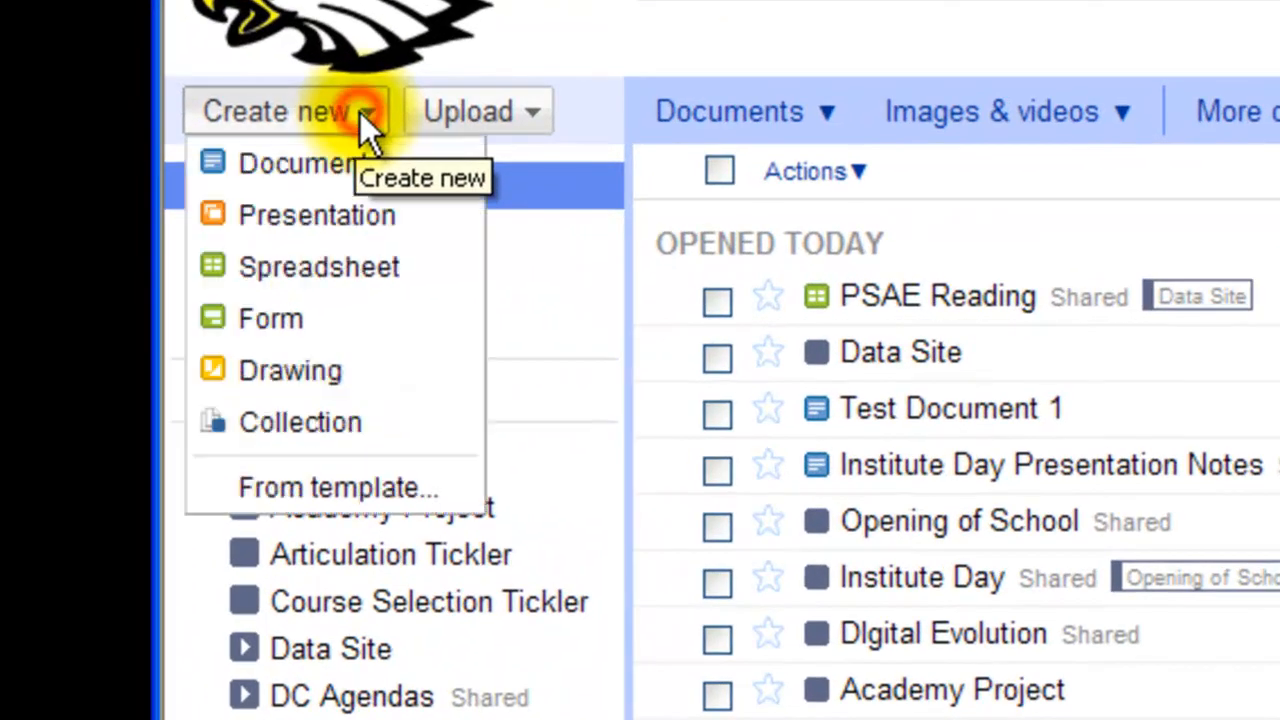
pyautogui.click(299, 416)
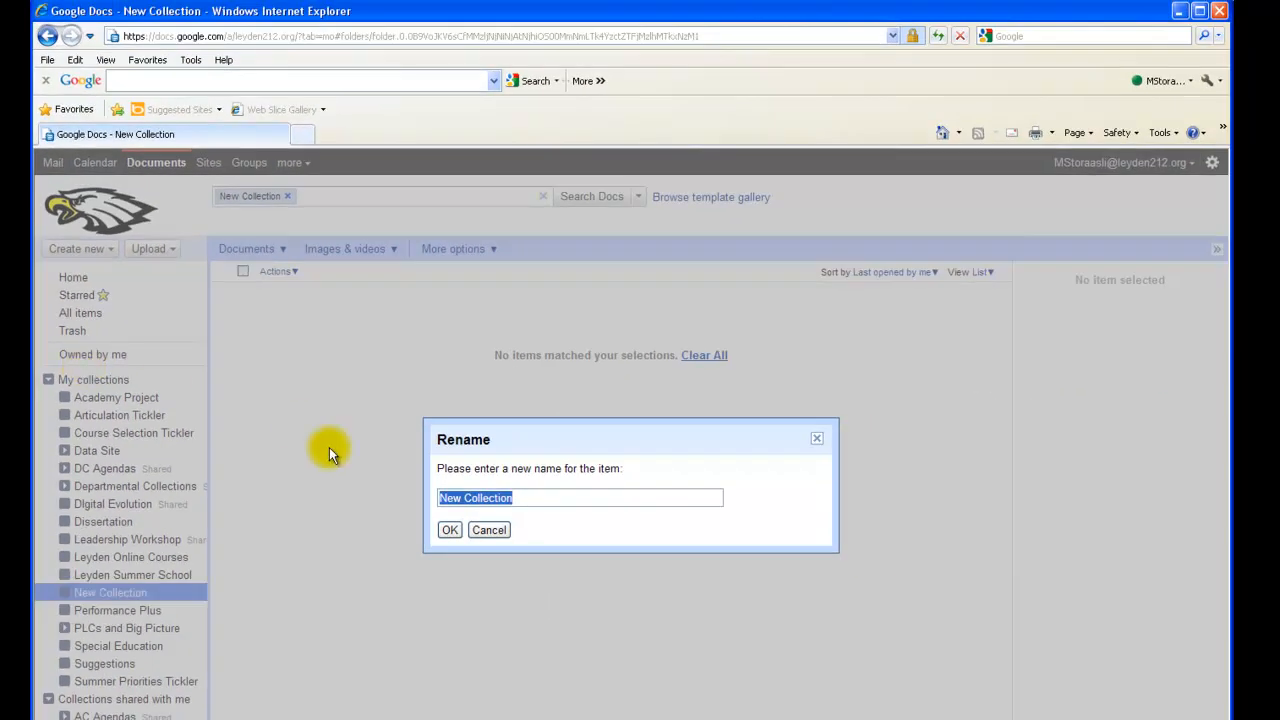
pyautogui.write('Collection ')
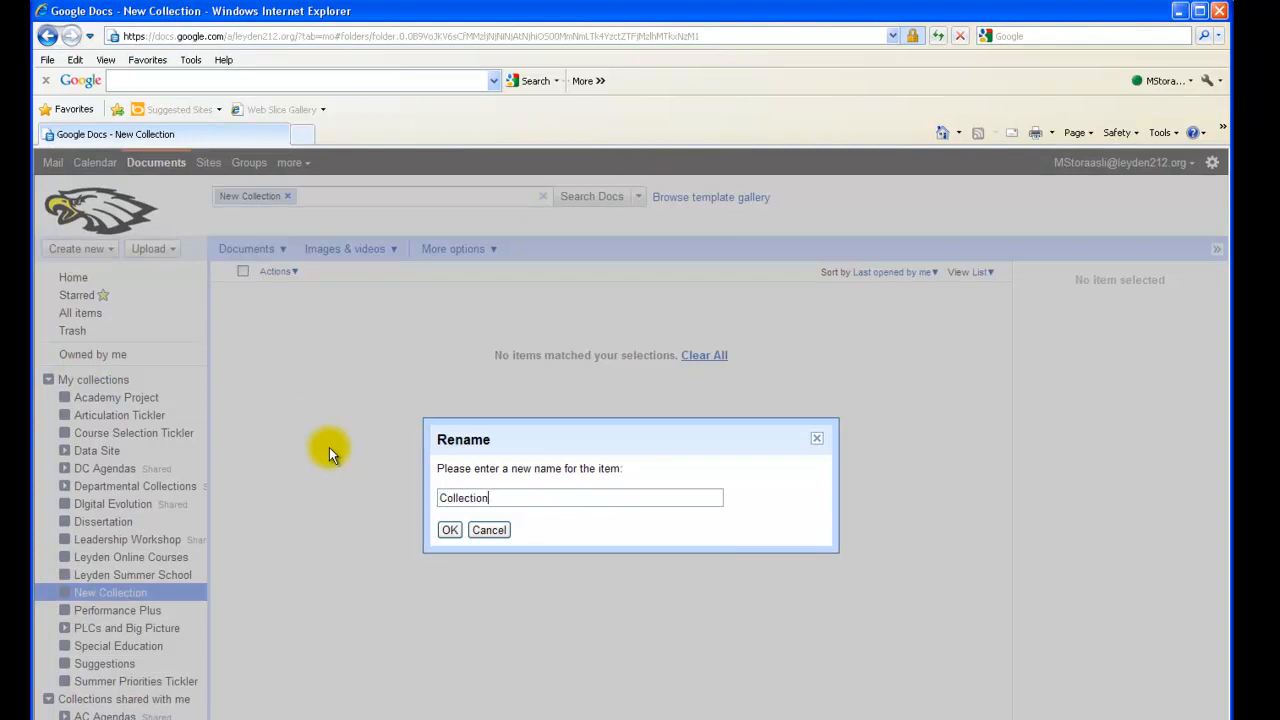
pyautogui.write('example 1')
pyautogui.click(449, 530)
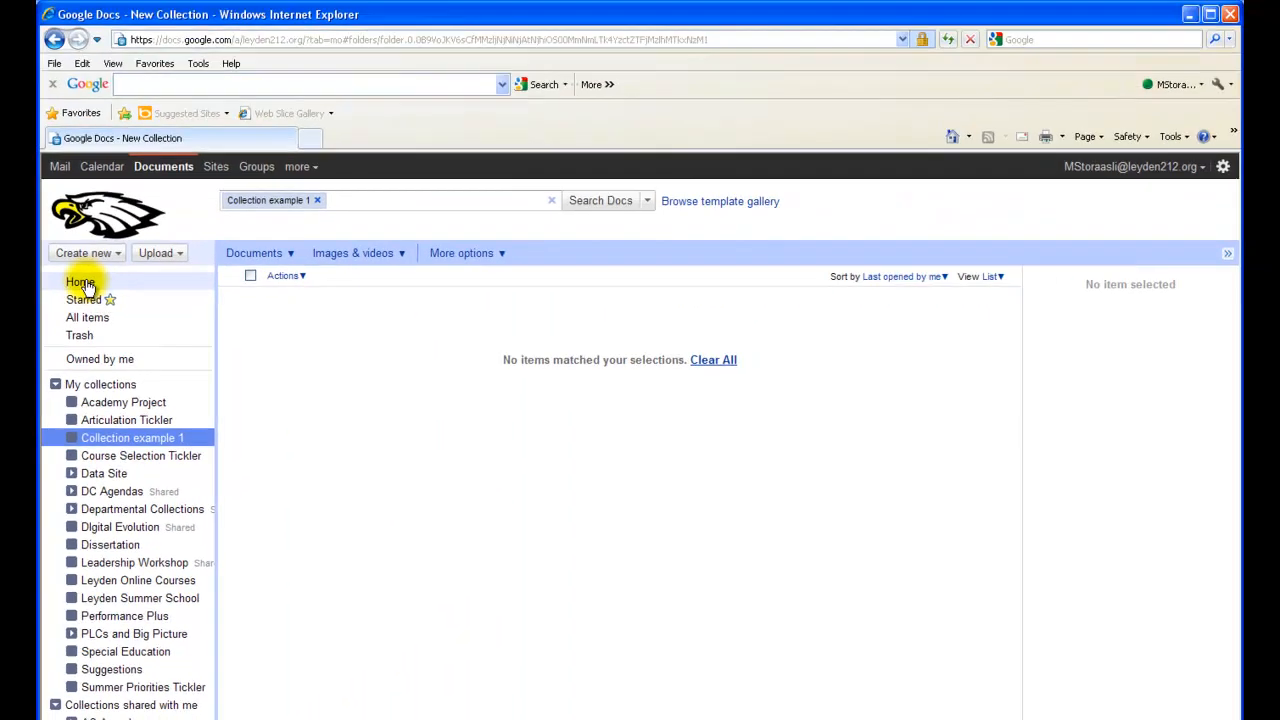
pyautogui.click(84, 283)
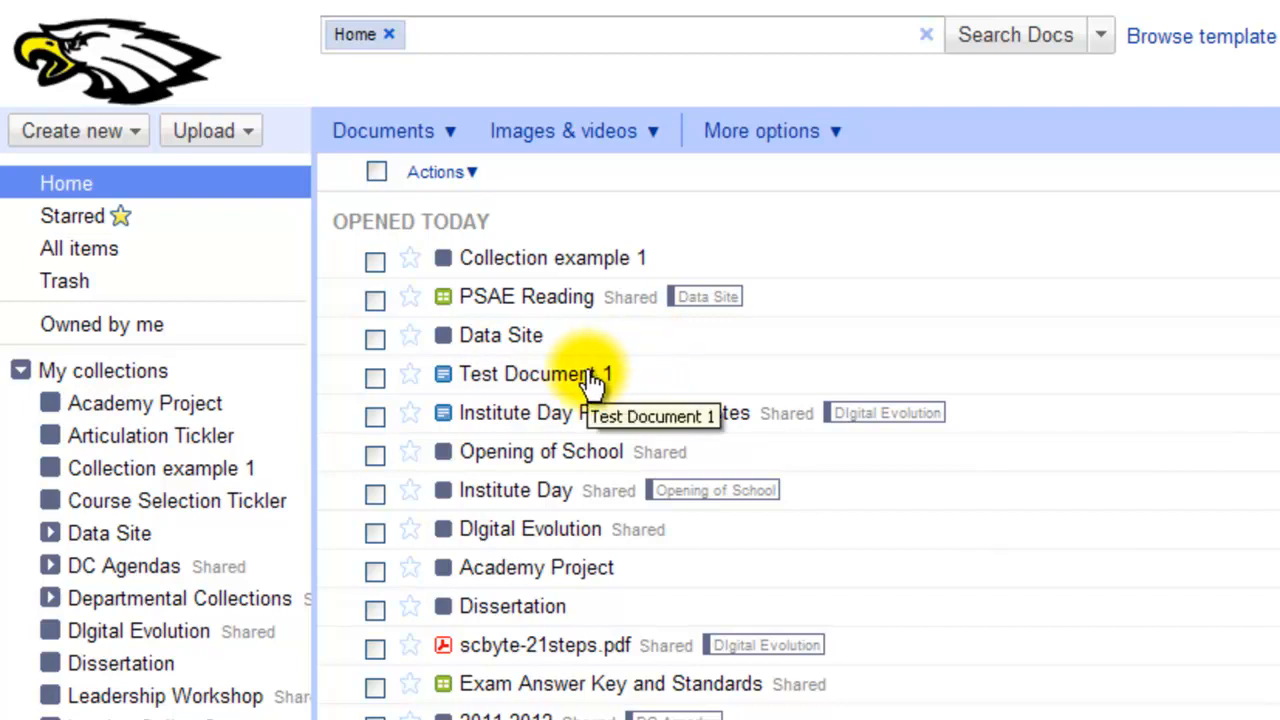
# Drag Test Document 1 into Collection example 1 and open that collection to verify
pyautogui.moveTo(596, 382); pyautogui.dragTo(480, 394)
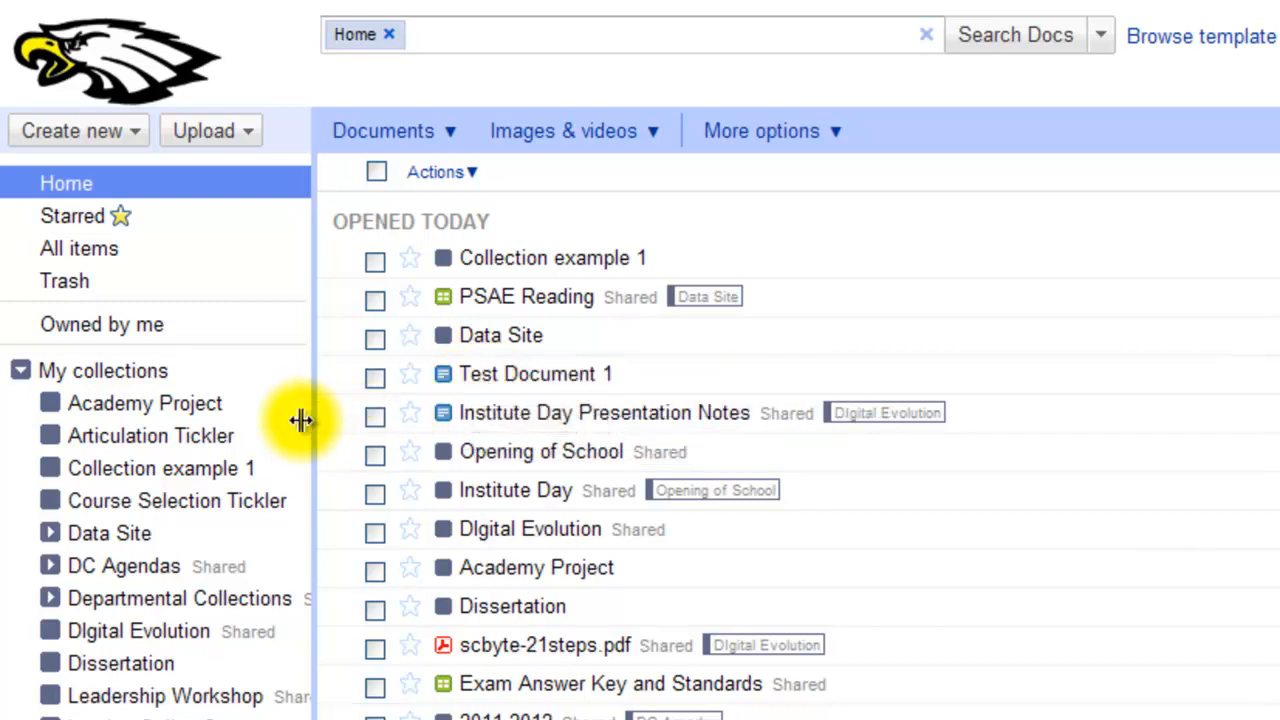
pyautogui.moveTo(249, 457); pyautogui.dragTo(545, 400)
pyautogui.click(628, 359)
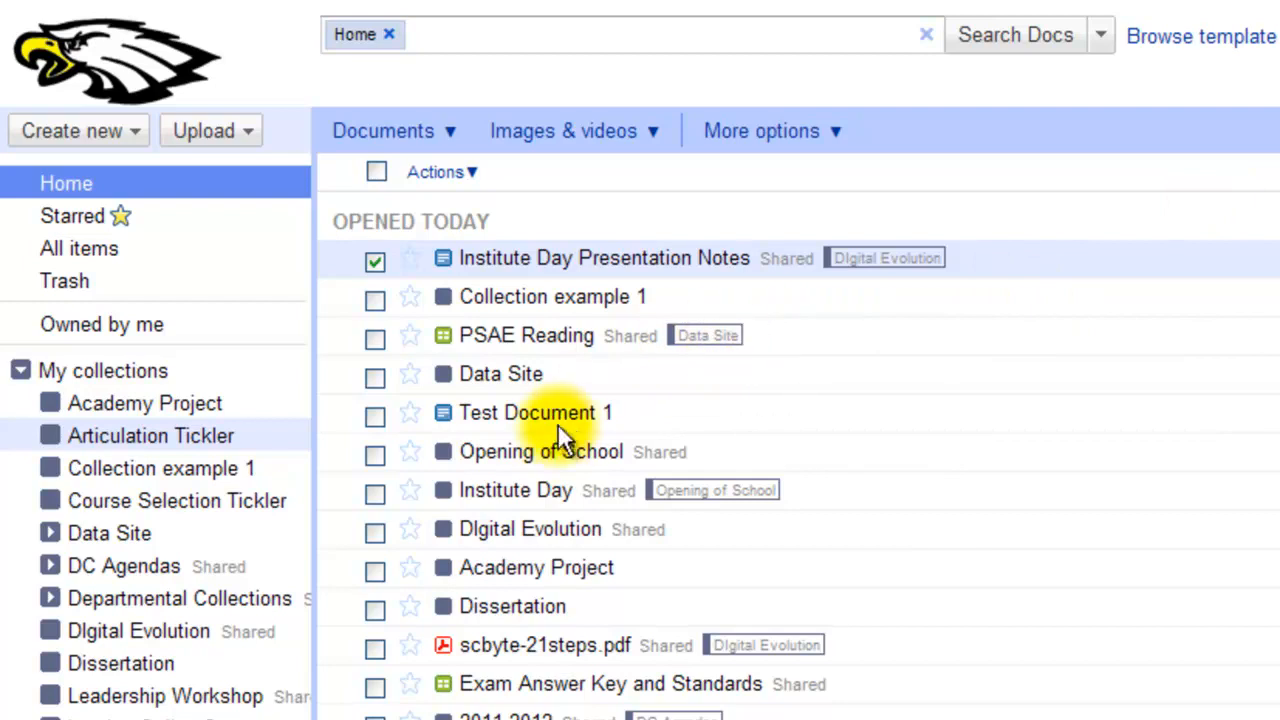
pyautogui.moveTo(563, 425); pyautogui.dragTo(182, 470)
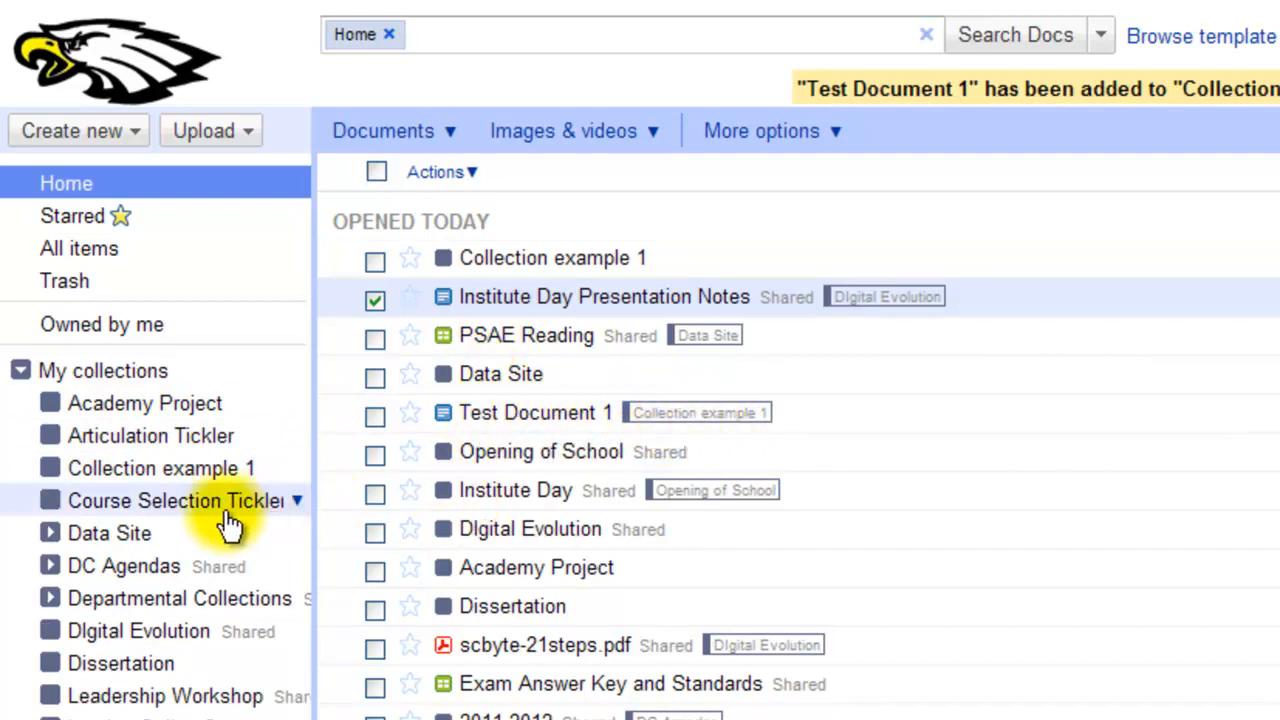
pyautogui.click(214, 475)
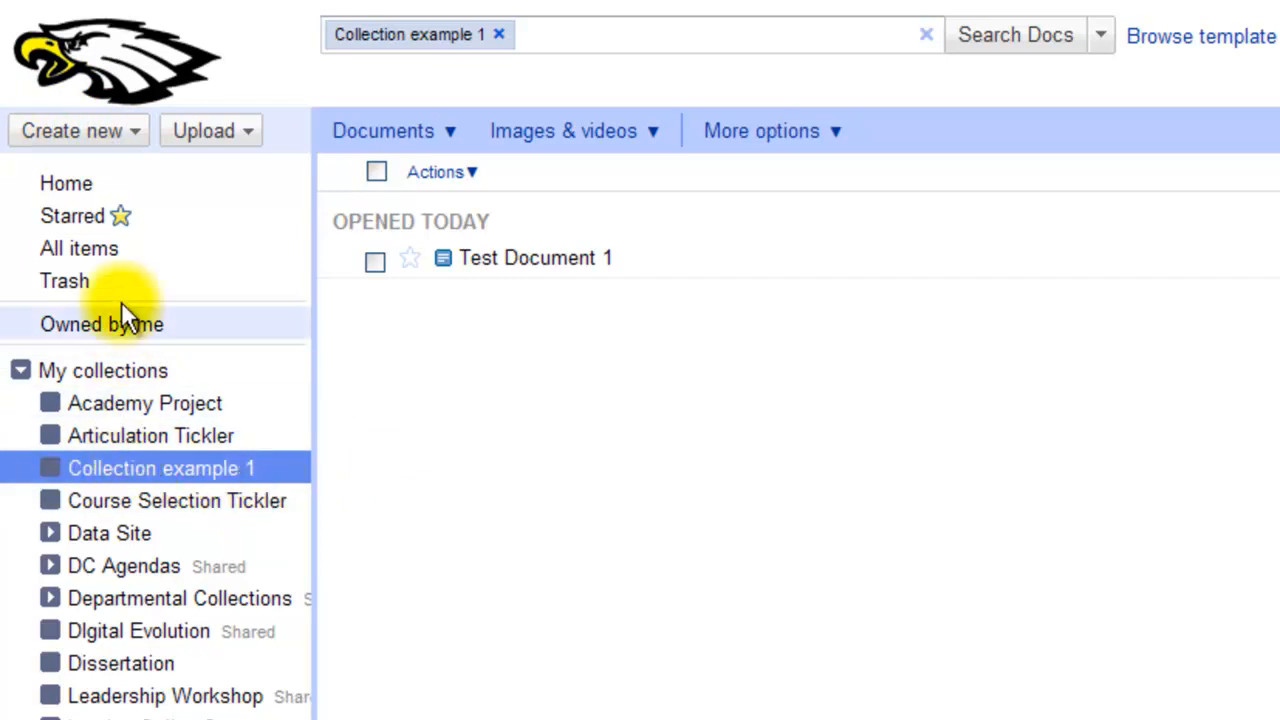
# Create a nested collection 'Collecion Example 2' inside Collection example 1, then reselect the parent
pyautogui.click(131, 137)
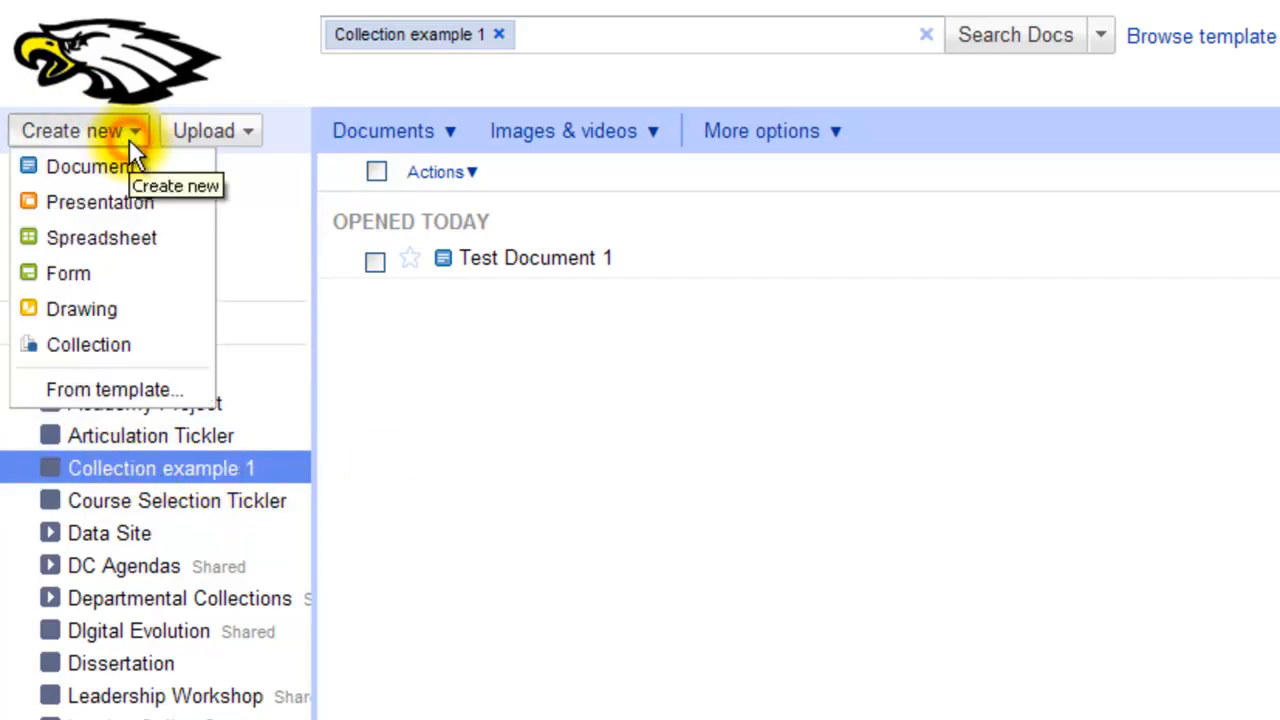
pyautogui.click(86, 344)
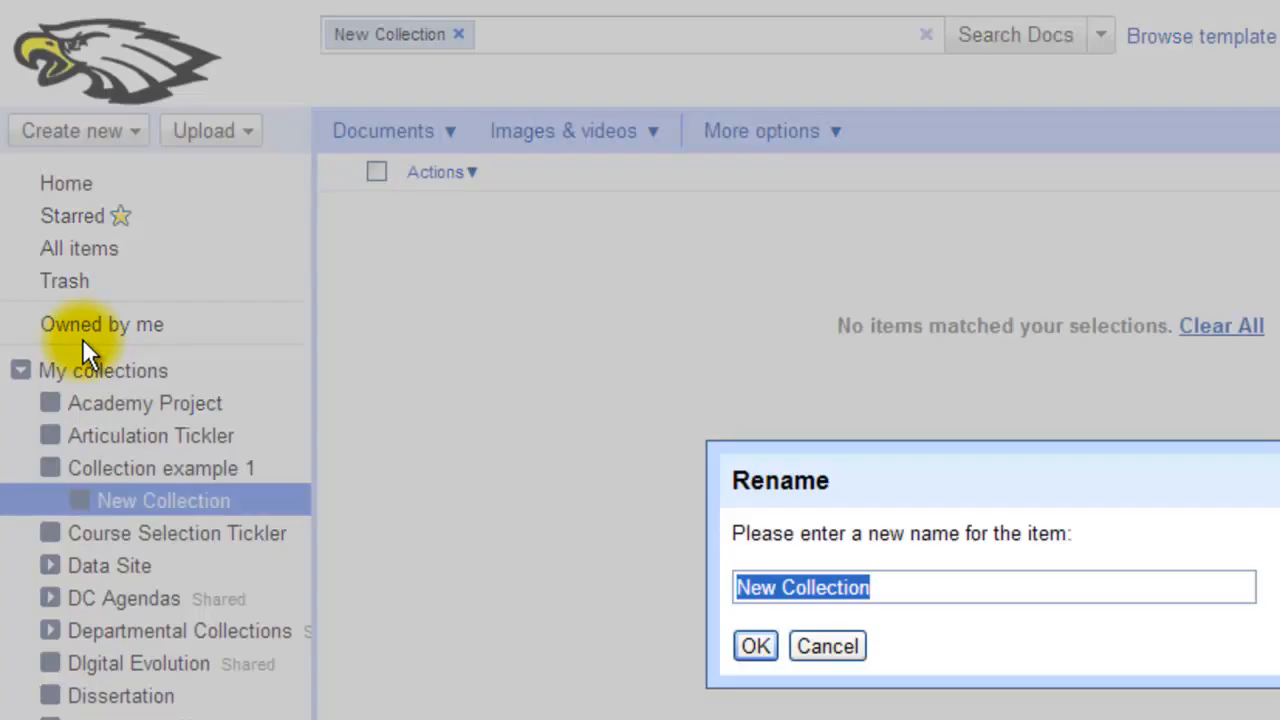
pyautogui.write('Collec')
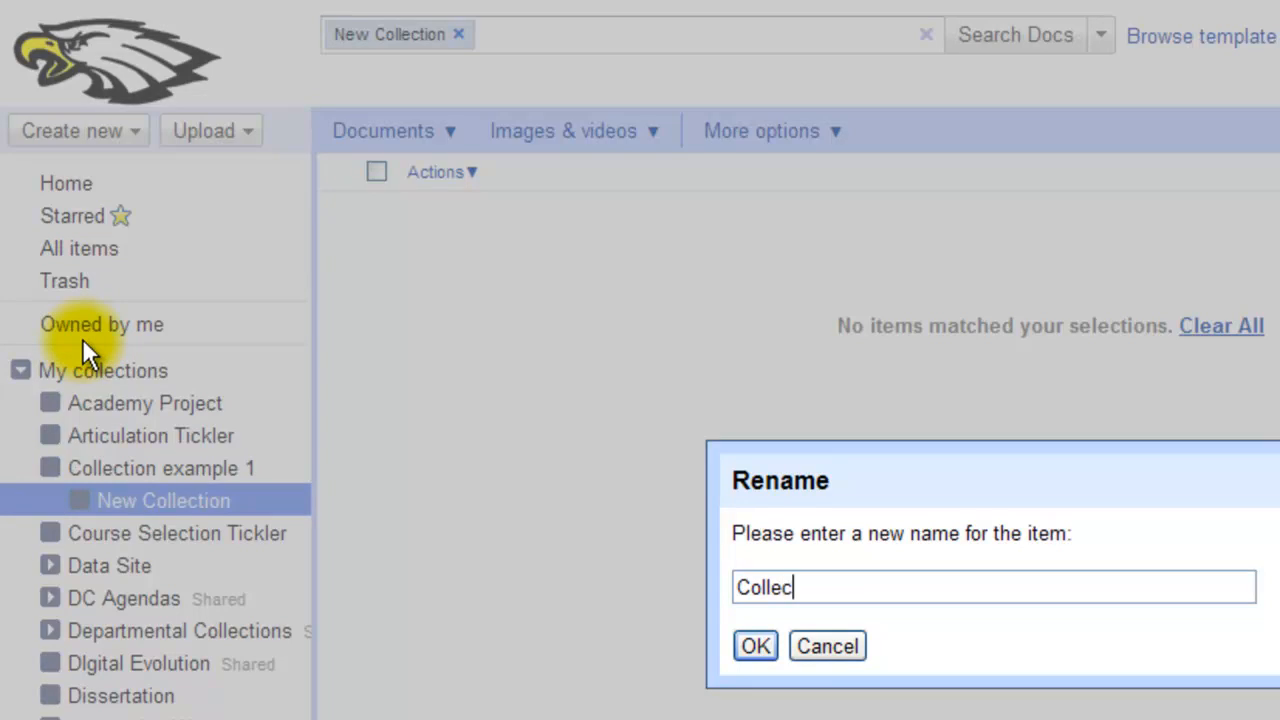
pyautogui.write('ion Exampl')
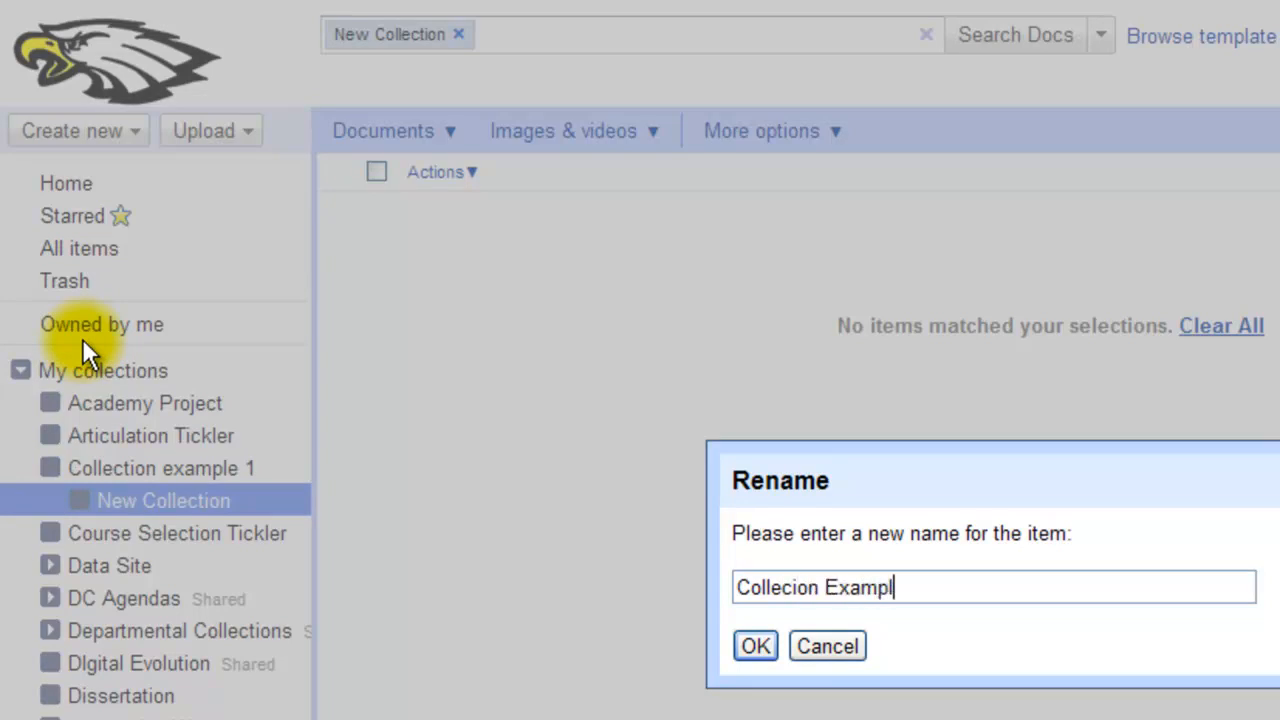
pyautogui.write('e 2')
pyautogui.press('BackSpace')
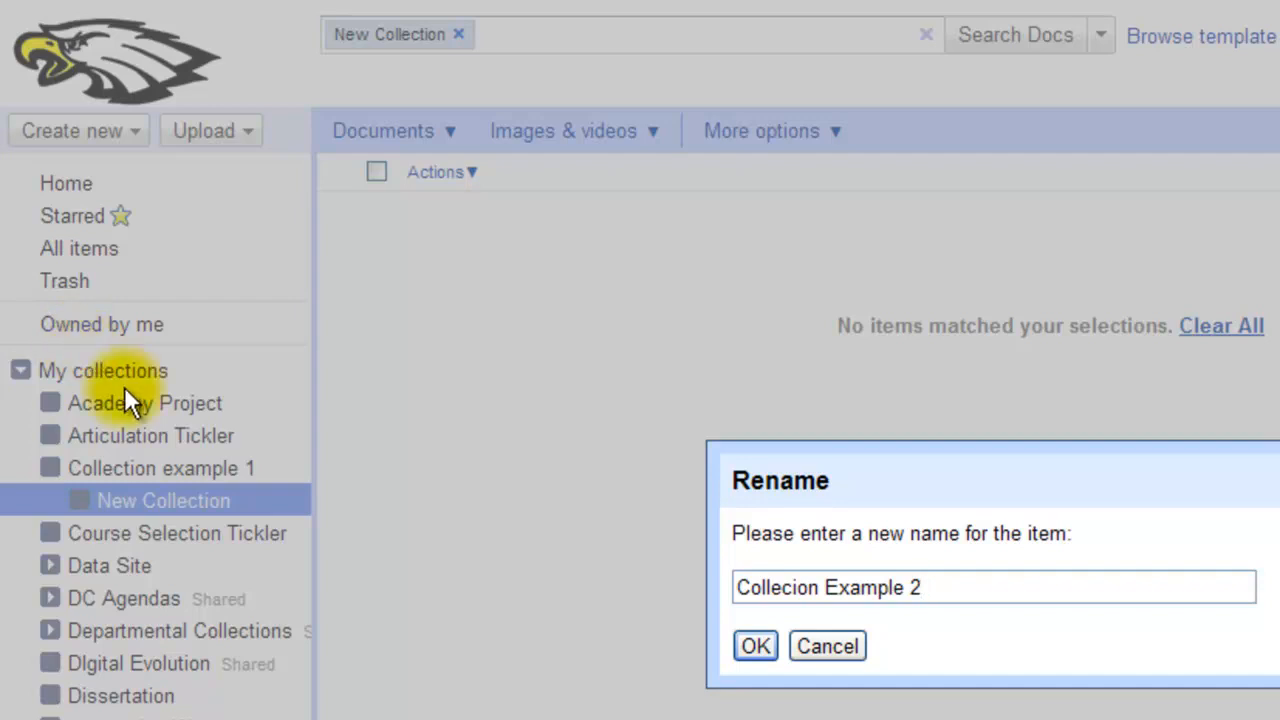
pyautogui.click(751, 643)
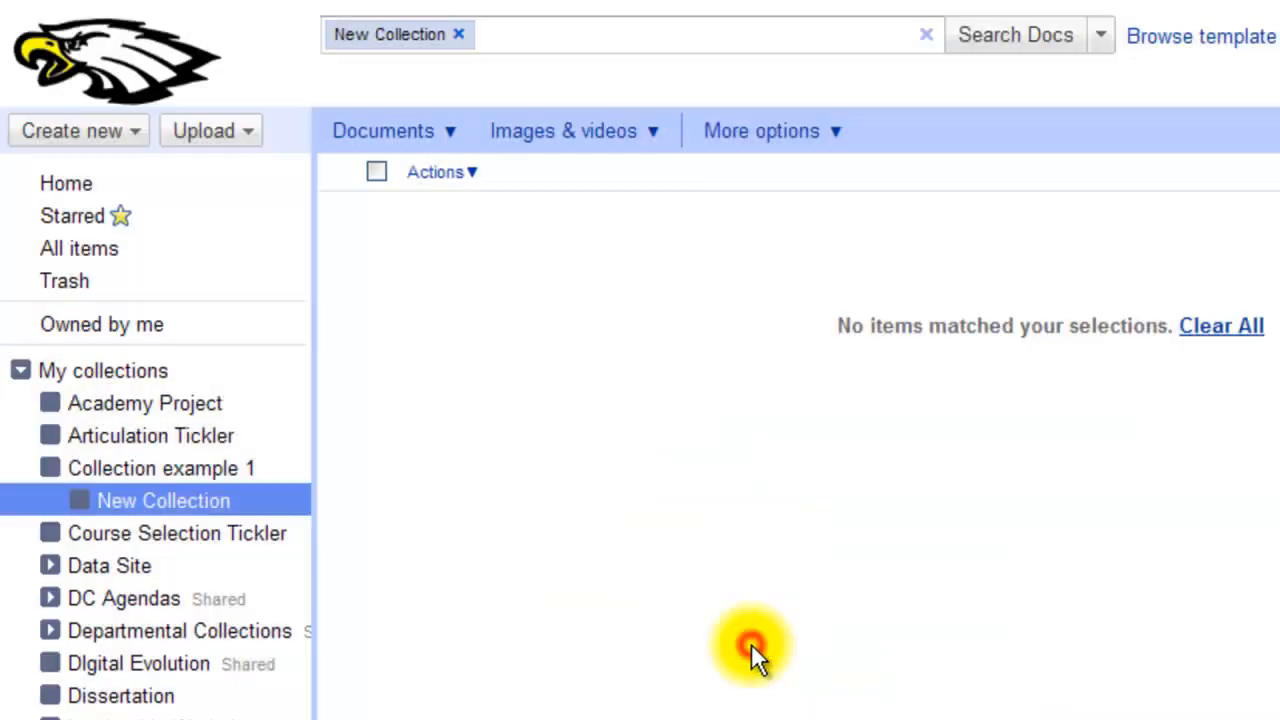
pyautogui.click(131, 474)
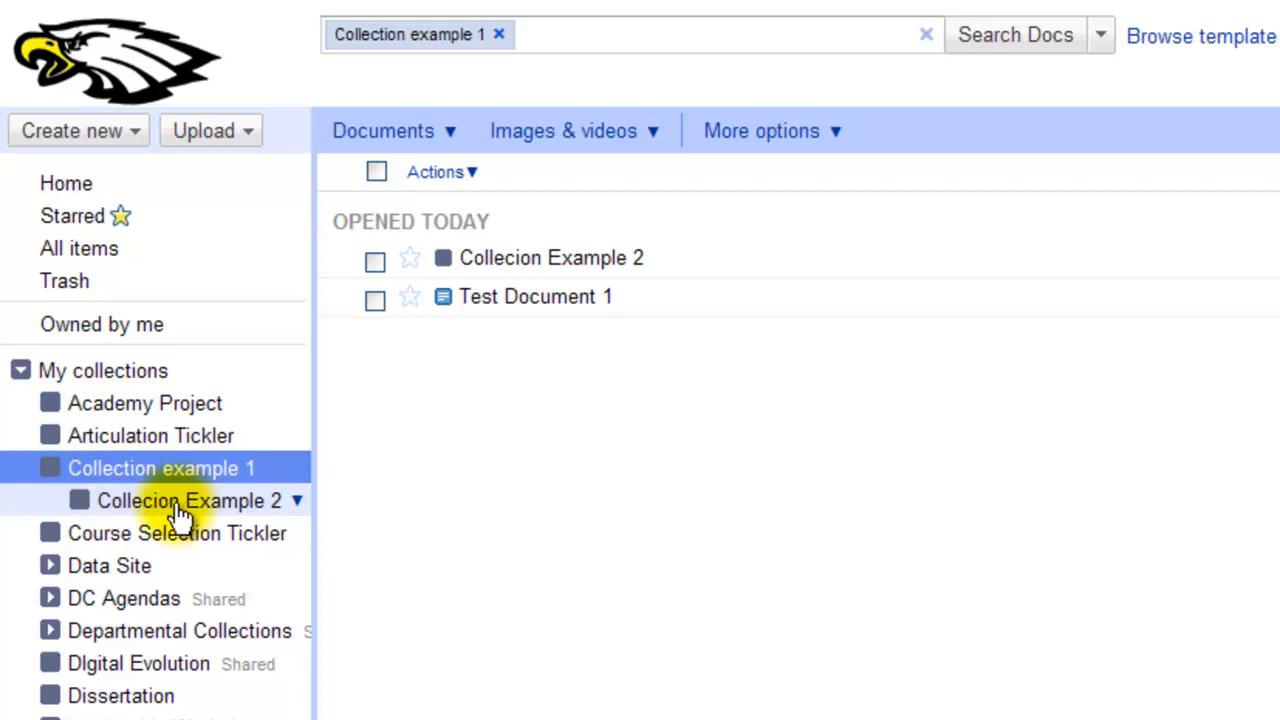
pyautogui.click(143, 438)
pyautogui.click(50, 468)
pyautogui.click(60, 470)
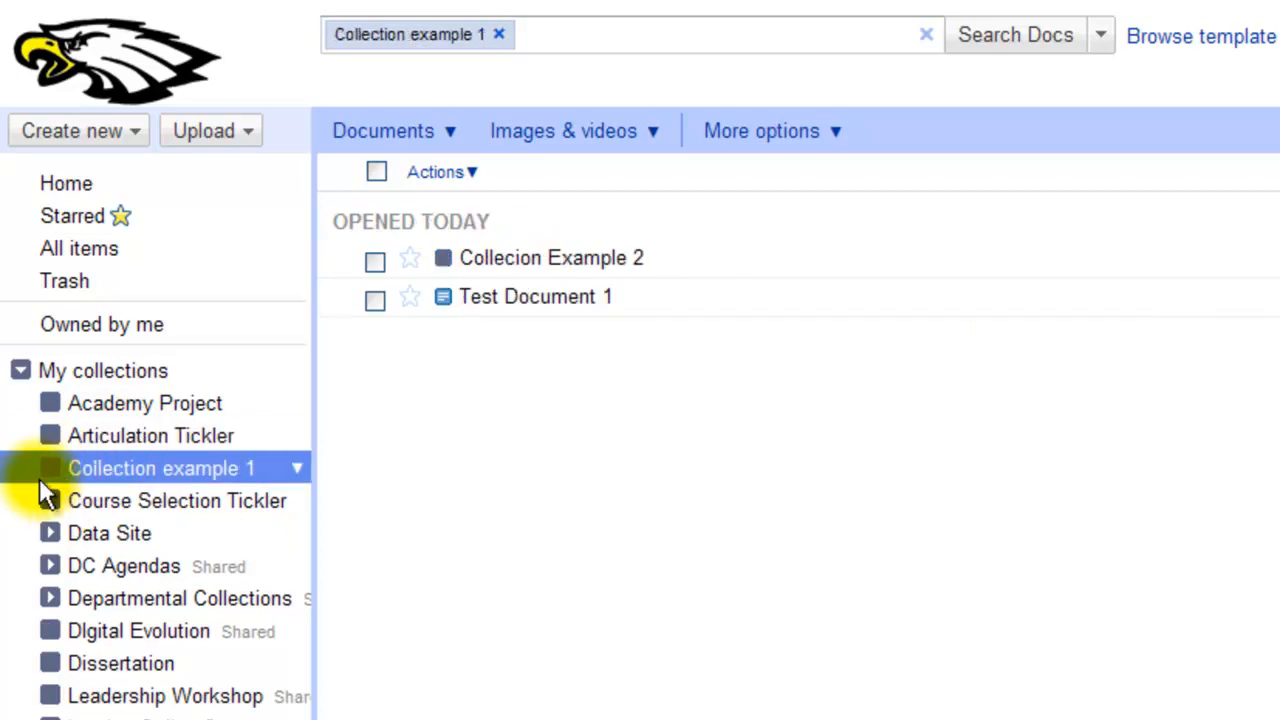
pyautogui.click(5, 479)
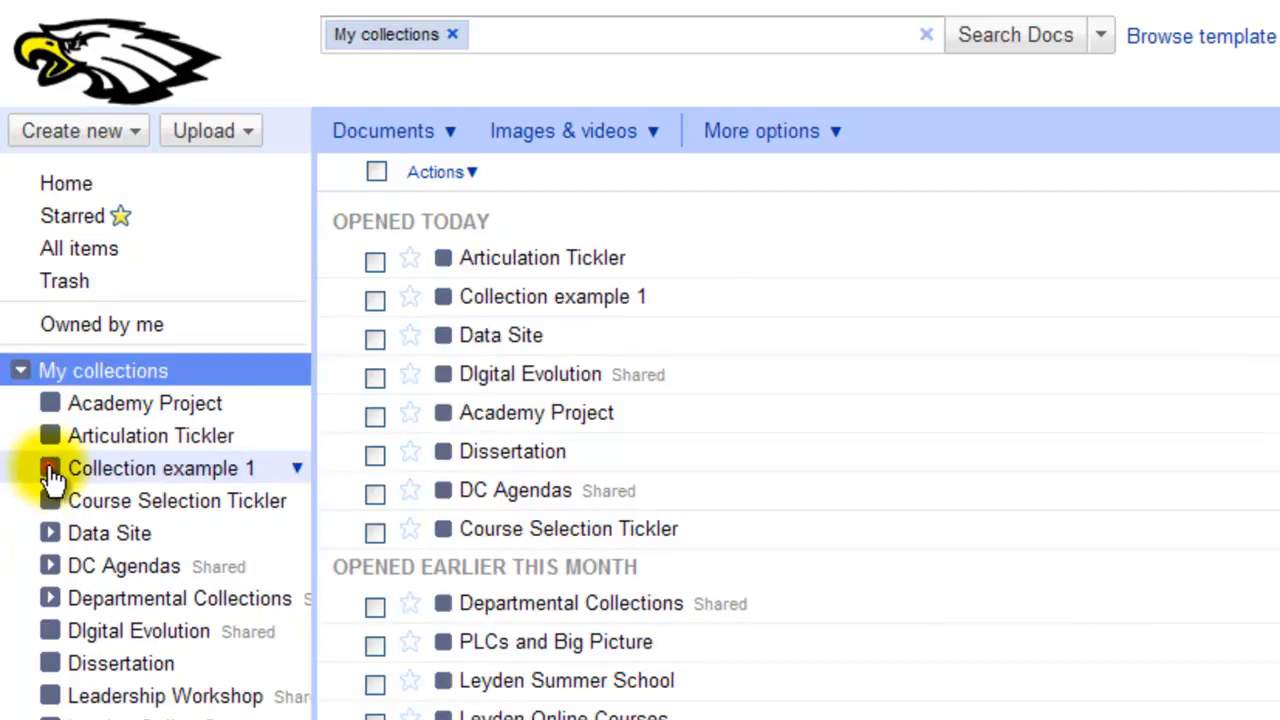
pyautogui.click(50, 468)
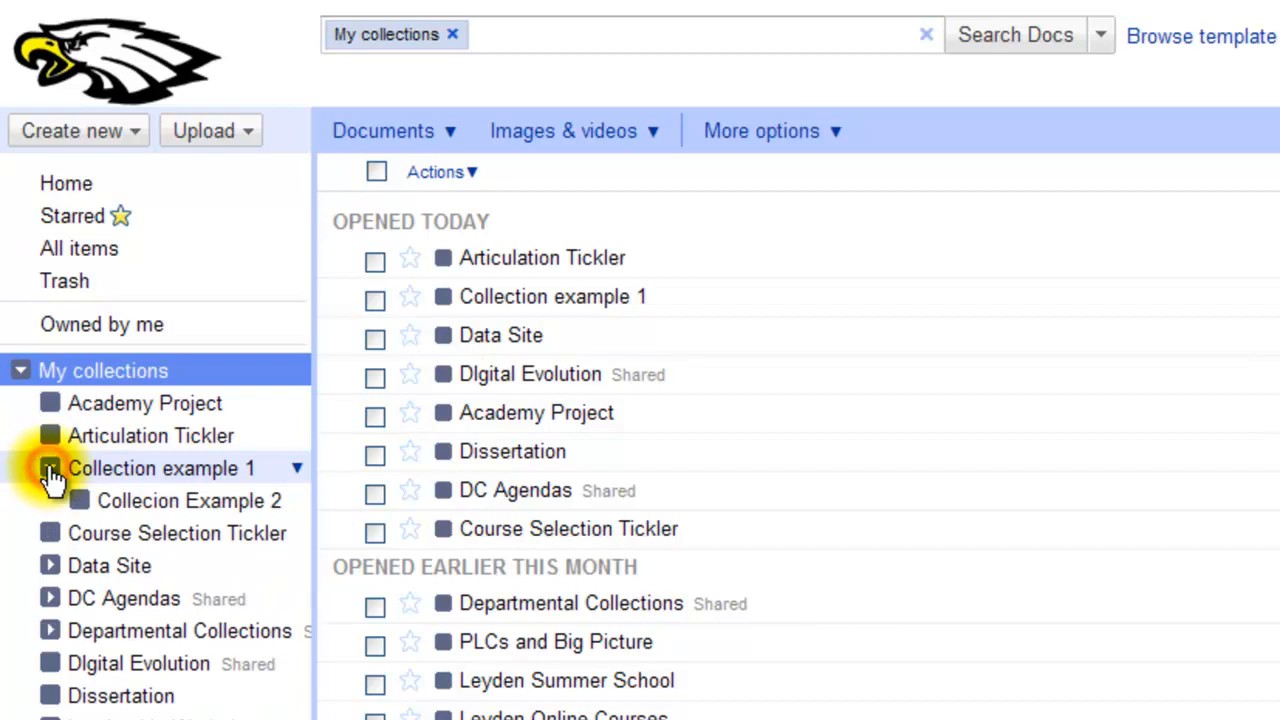
pyautogui.click(121, 499)
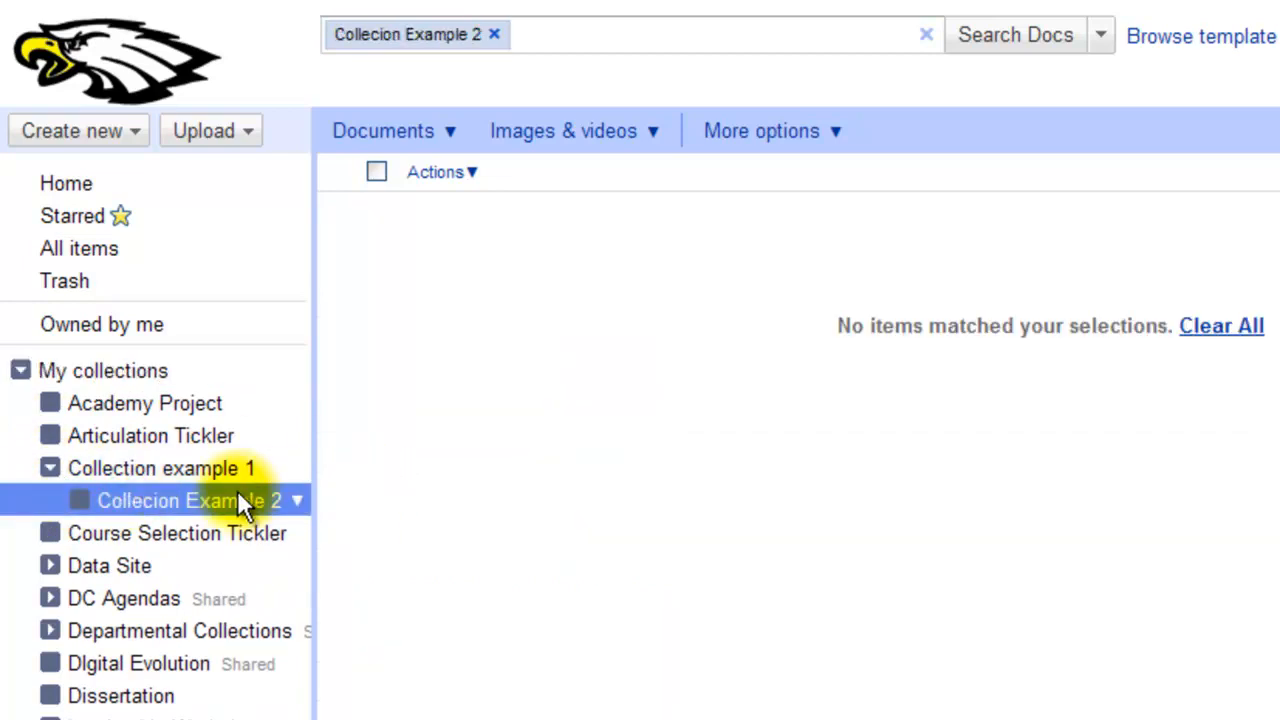
pyautogui.click(220, 471)
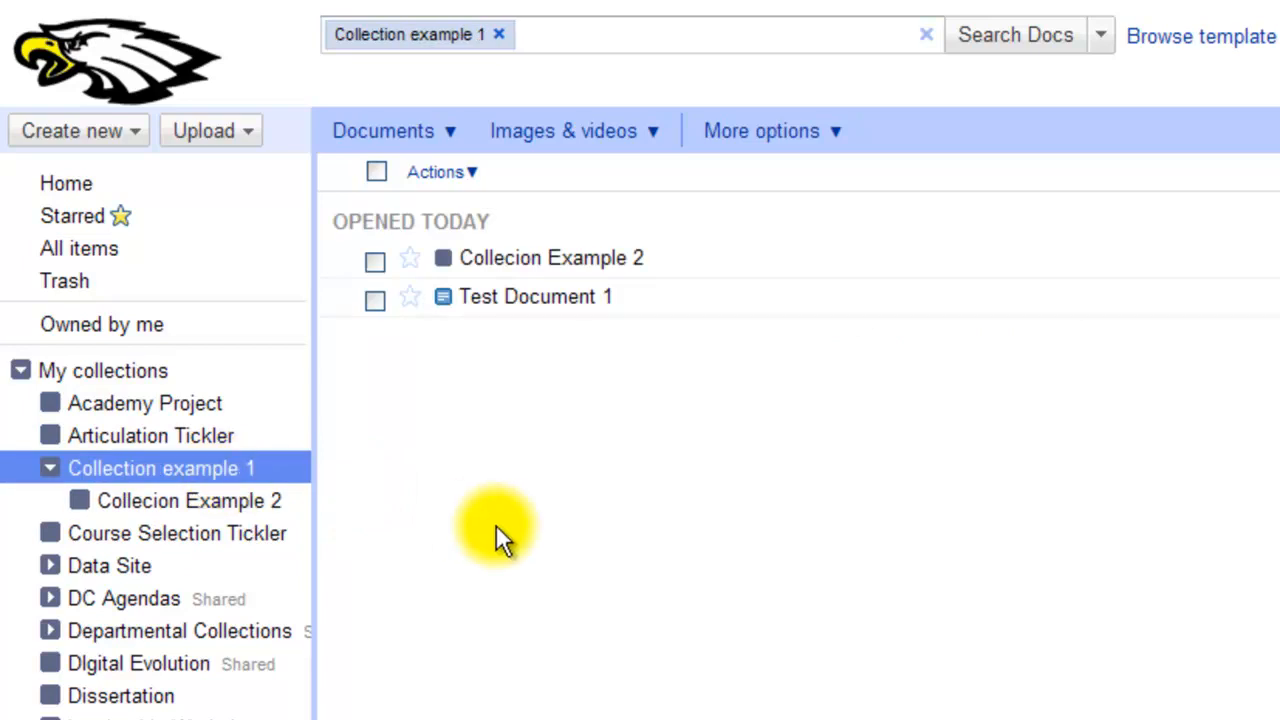
pyautogui.click(130, 188)
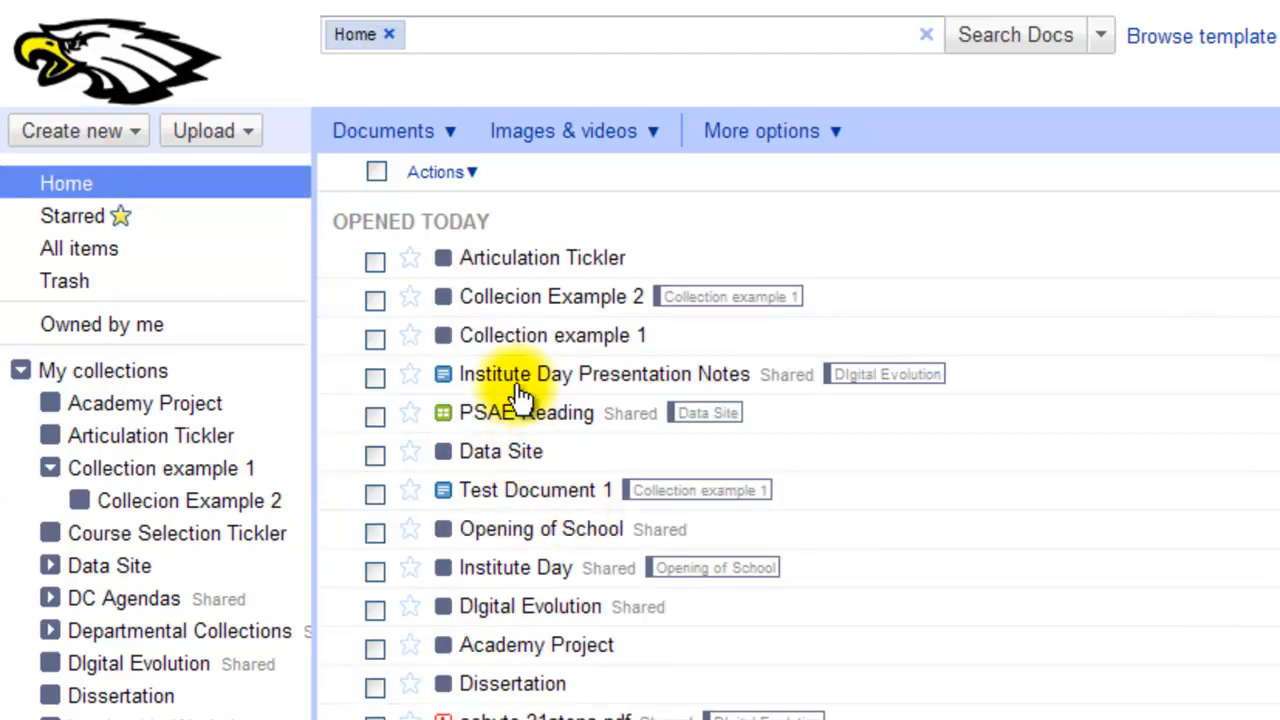
# Drag PSAE Reading into Collecion Example 2 and open that collection to check it
pyautogui.moveTo(528, 410); pyautogui.dragTo(222, 514)
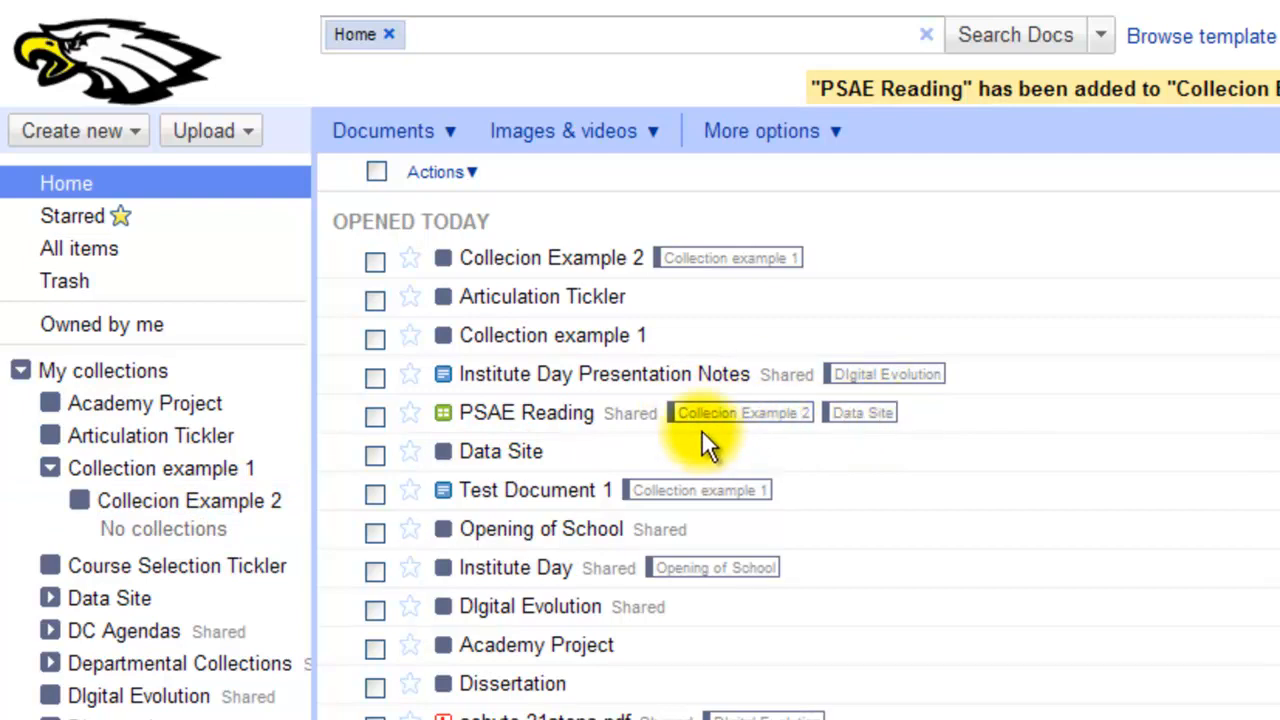
pyautogui.click(242, 495)
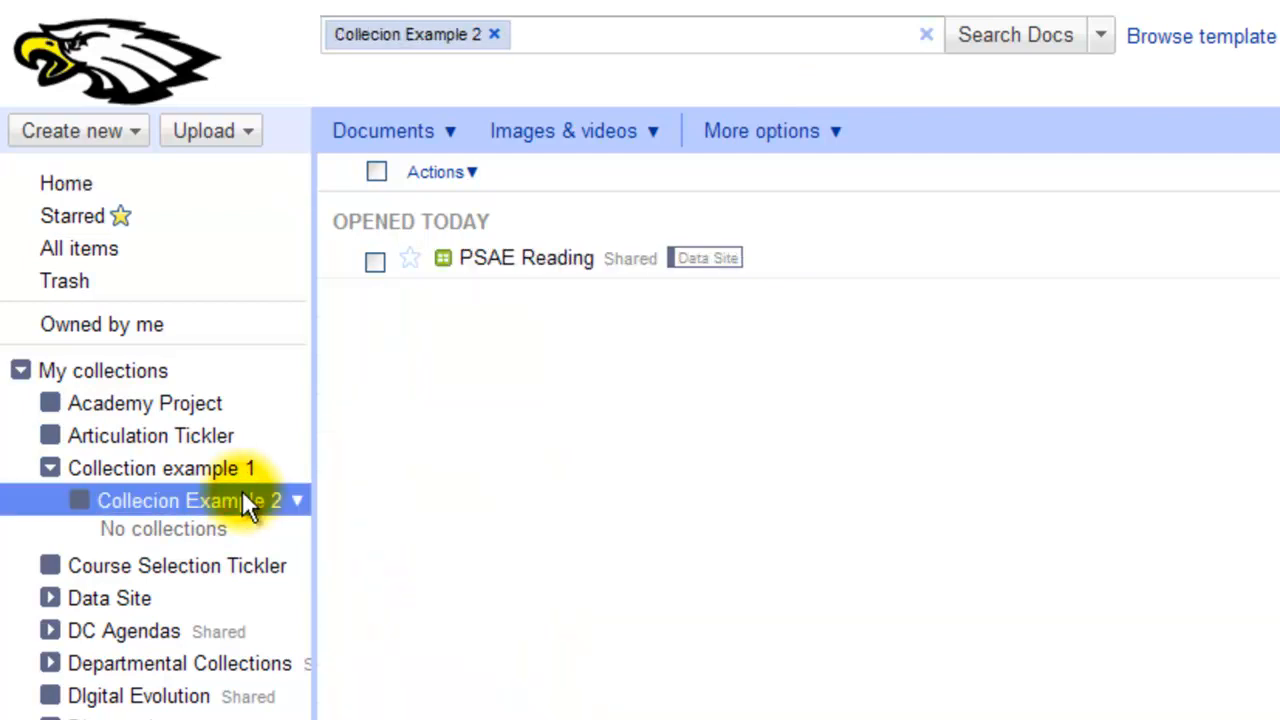
# Select Collection example 1 in the My collections sidebar tree
pyautogui.click(191, 456)
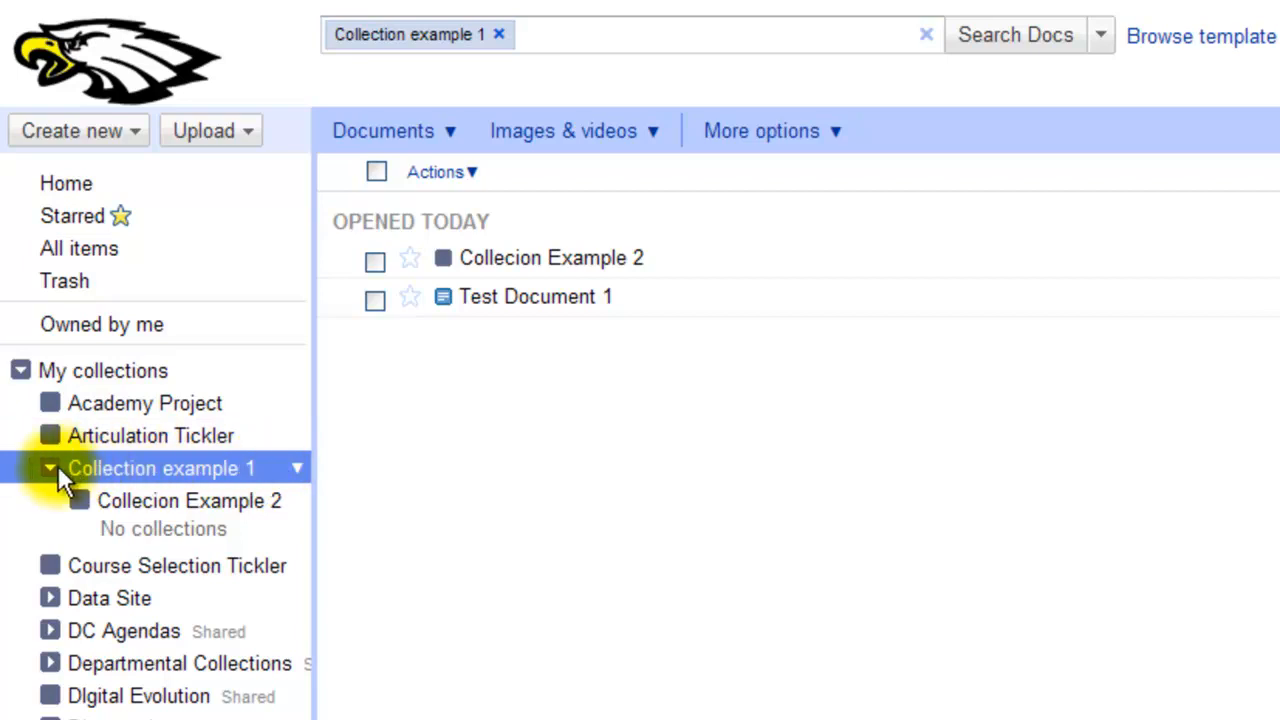
# Open the Share settings for Collection example 1 from its dropdown menu
pyautogui.click(298, 470)
pyautogui.moveTo(338, 555)
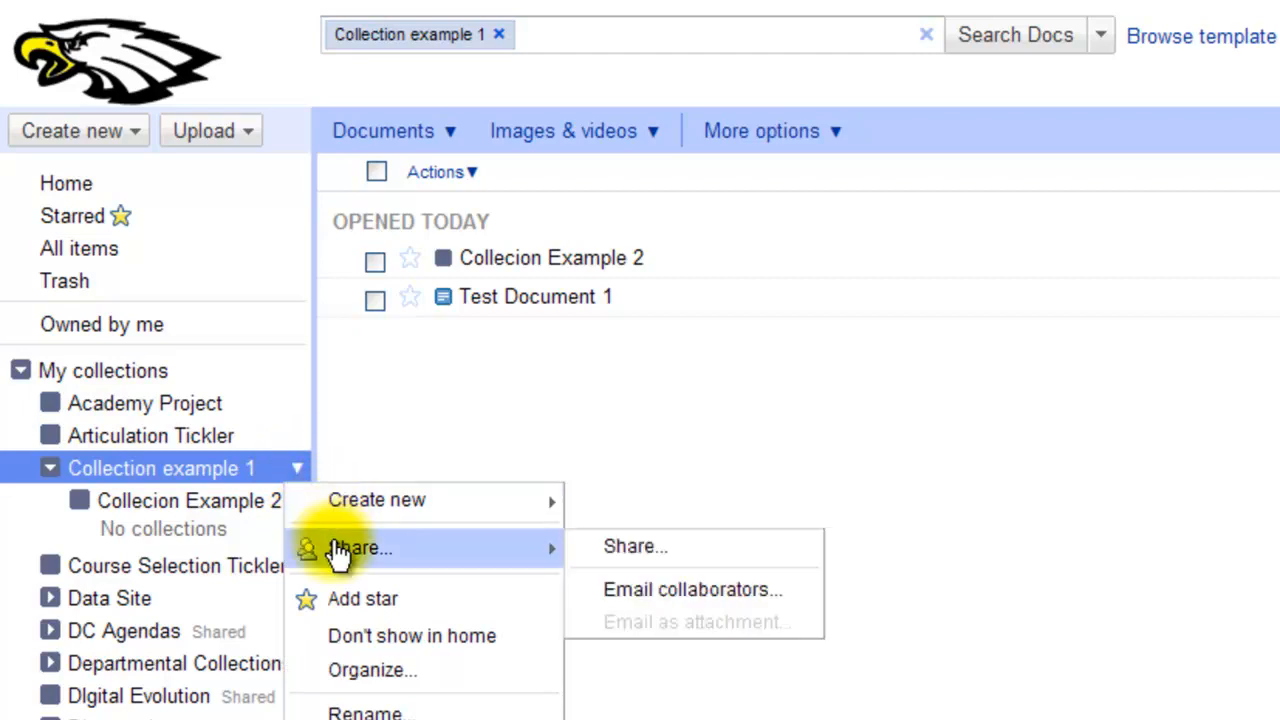
pyautogui.click(625, 548)
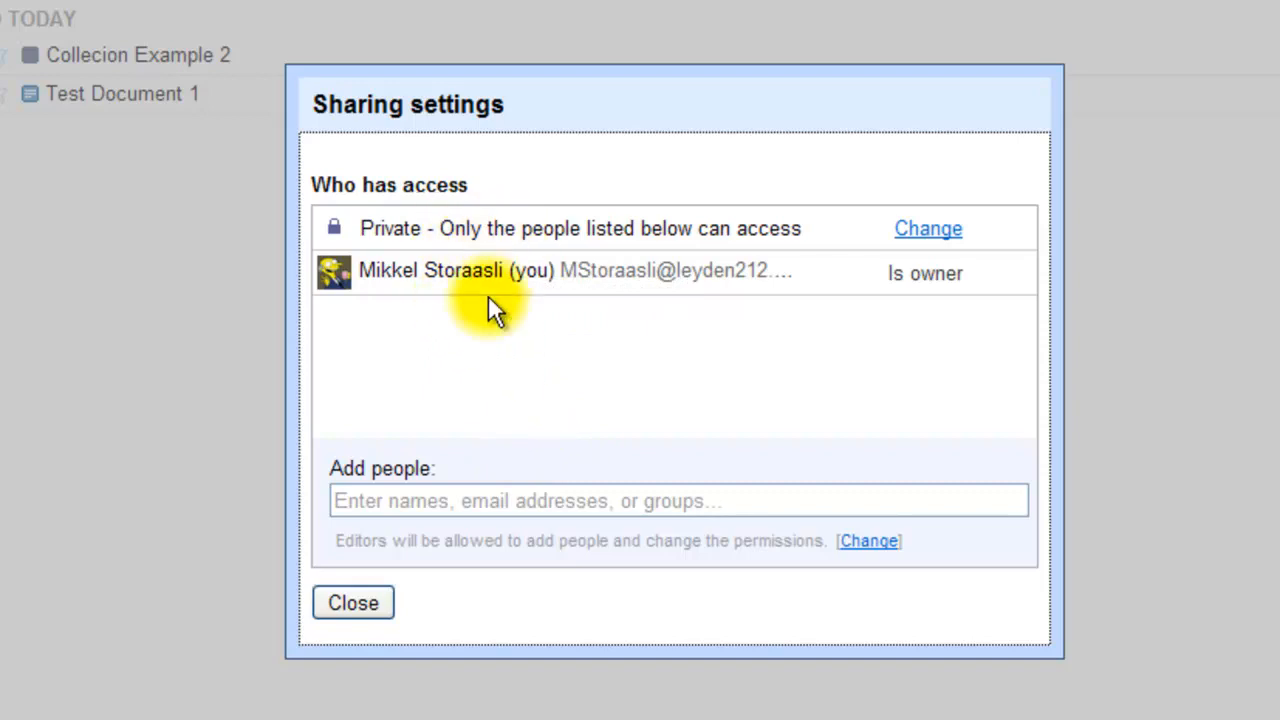
# Add the two colleagues as invitees by picking them from contact suggestions
pyautogui.click(415, 503)
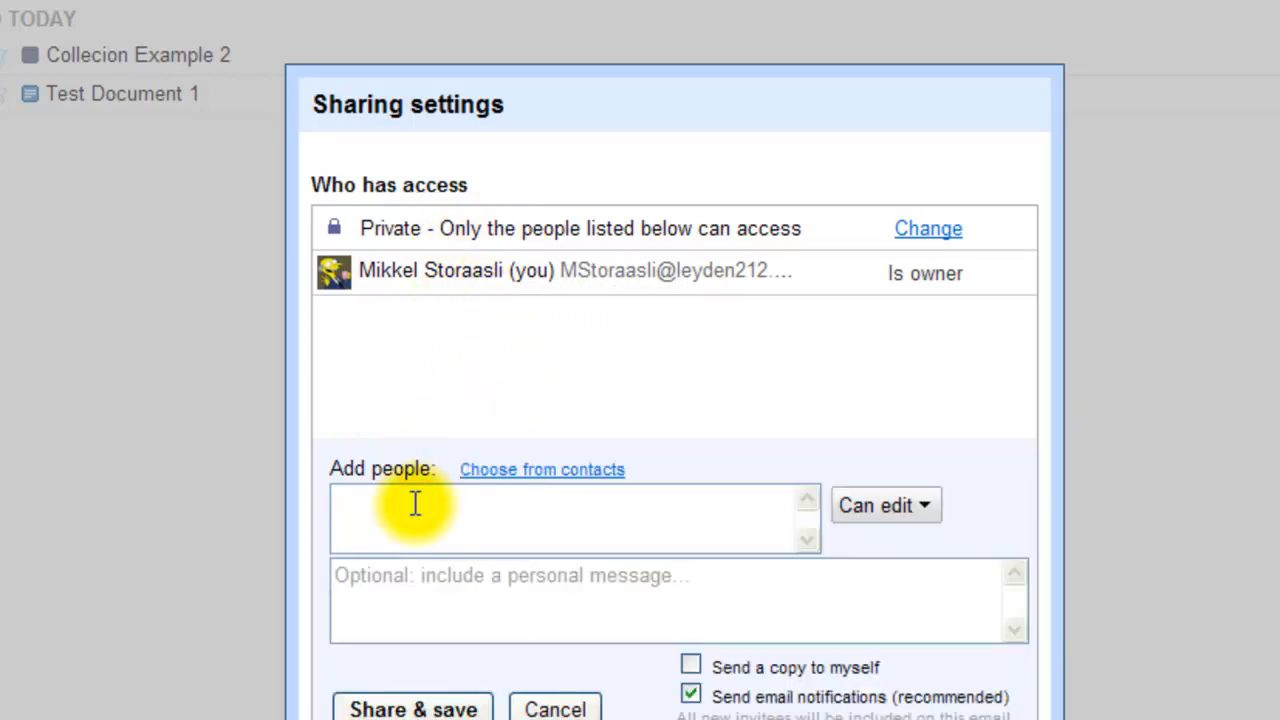
pyautogui.write('concannon')
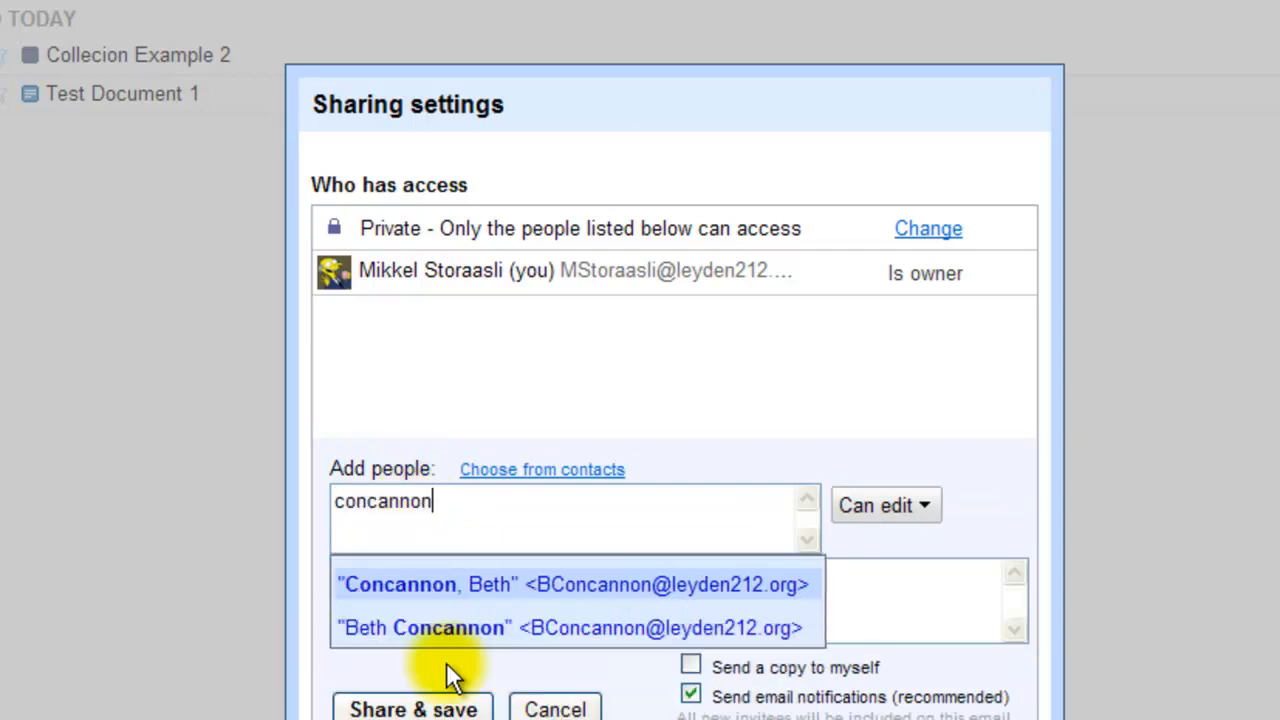
pyautogui.click(443, 588)
pyautogui.write('wagner')
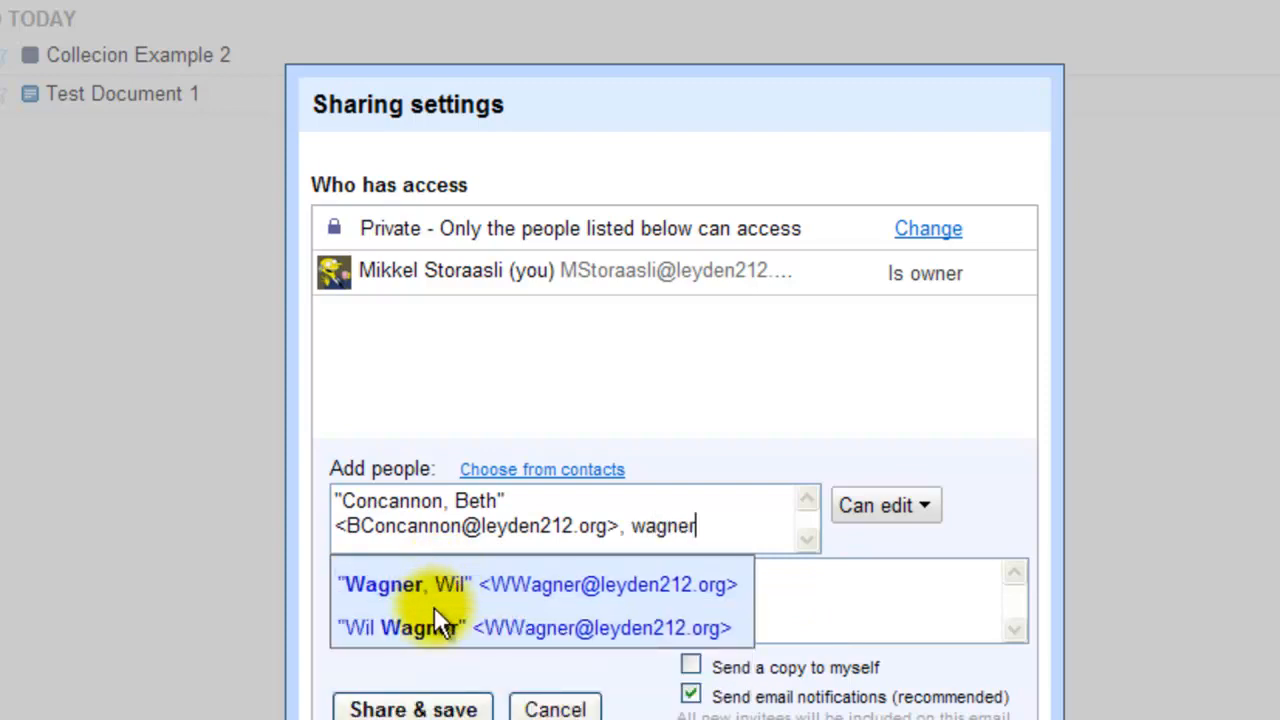
pyautogui.click(443, 627)
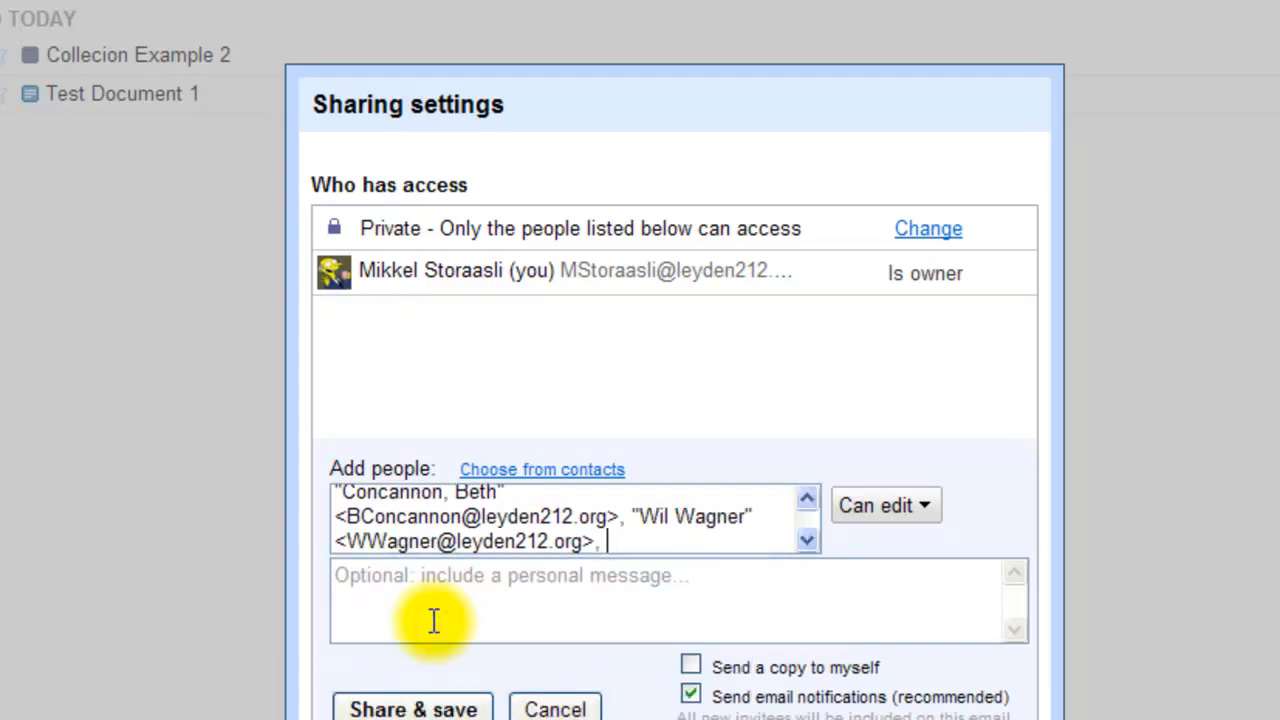
# Add the message 'Hi guys! I'm sharing a collection with you.', set Can view, and share
pyautogui.click(434, 594)
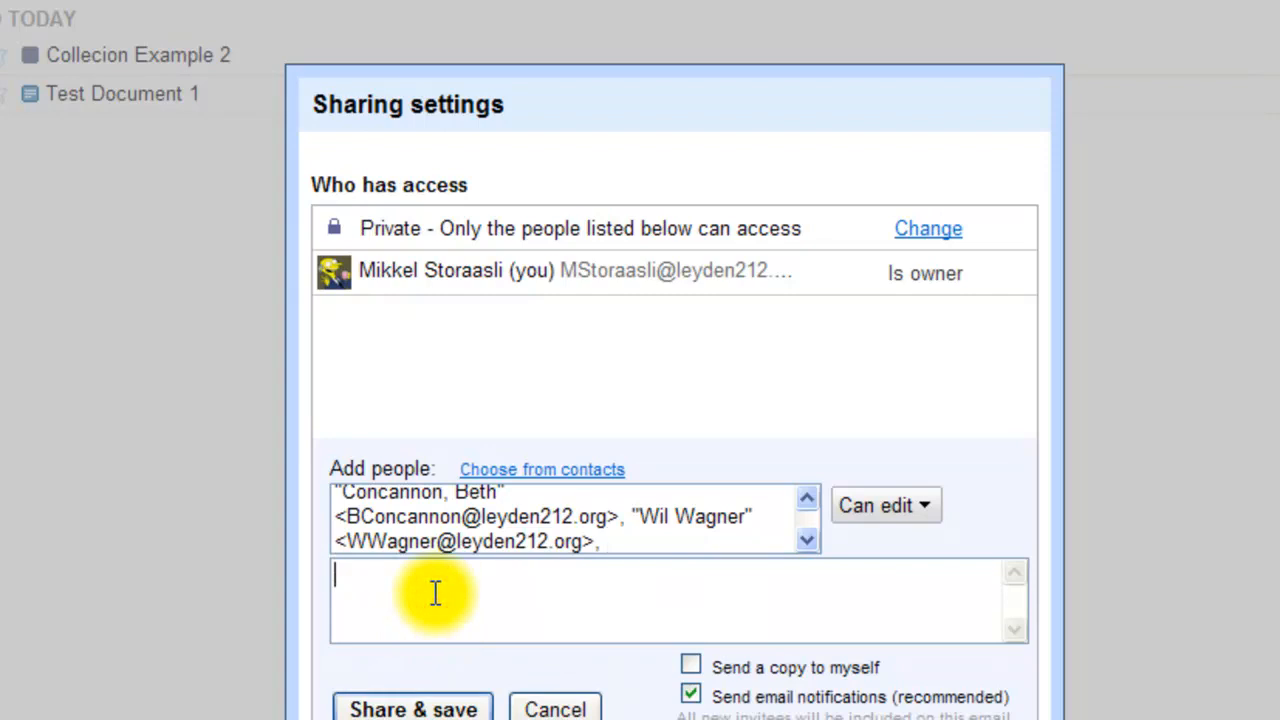
pyautogui.write('Hi guys! I')
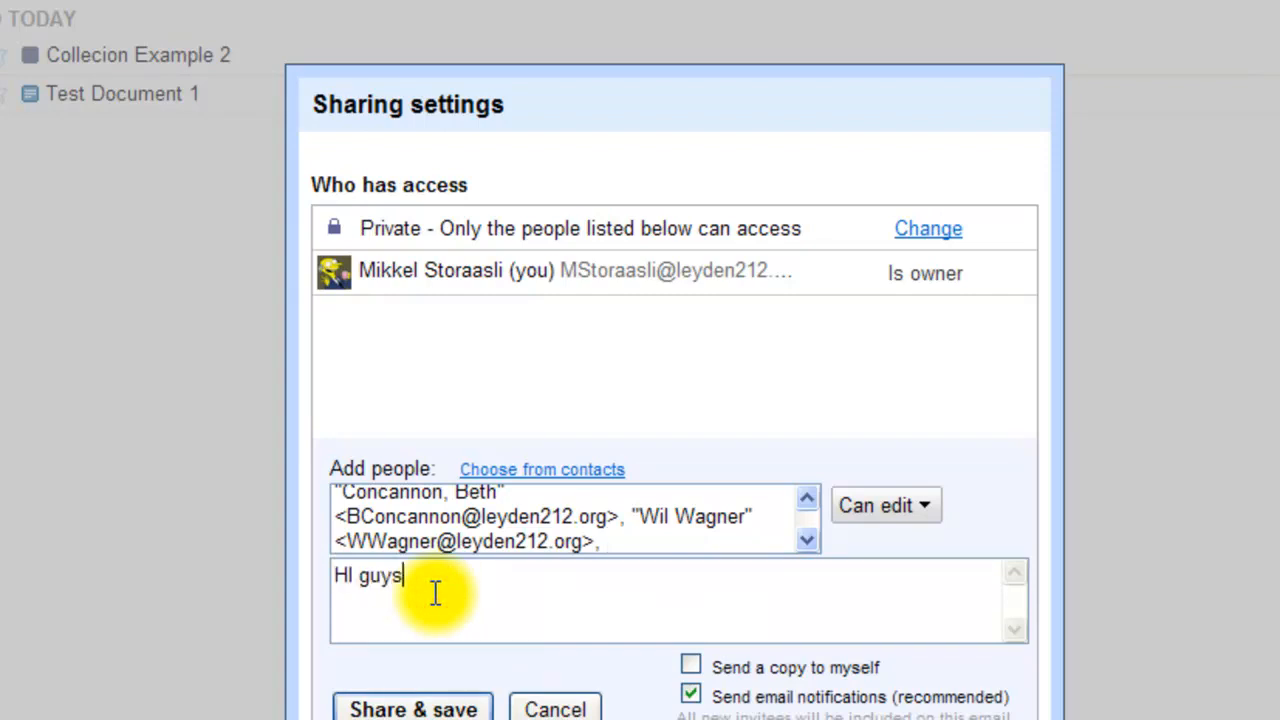
pyautogui.write("'m sharing a col")
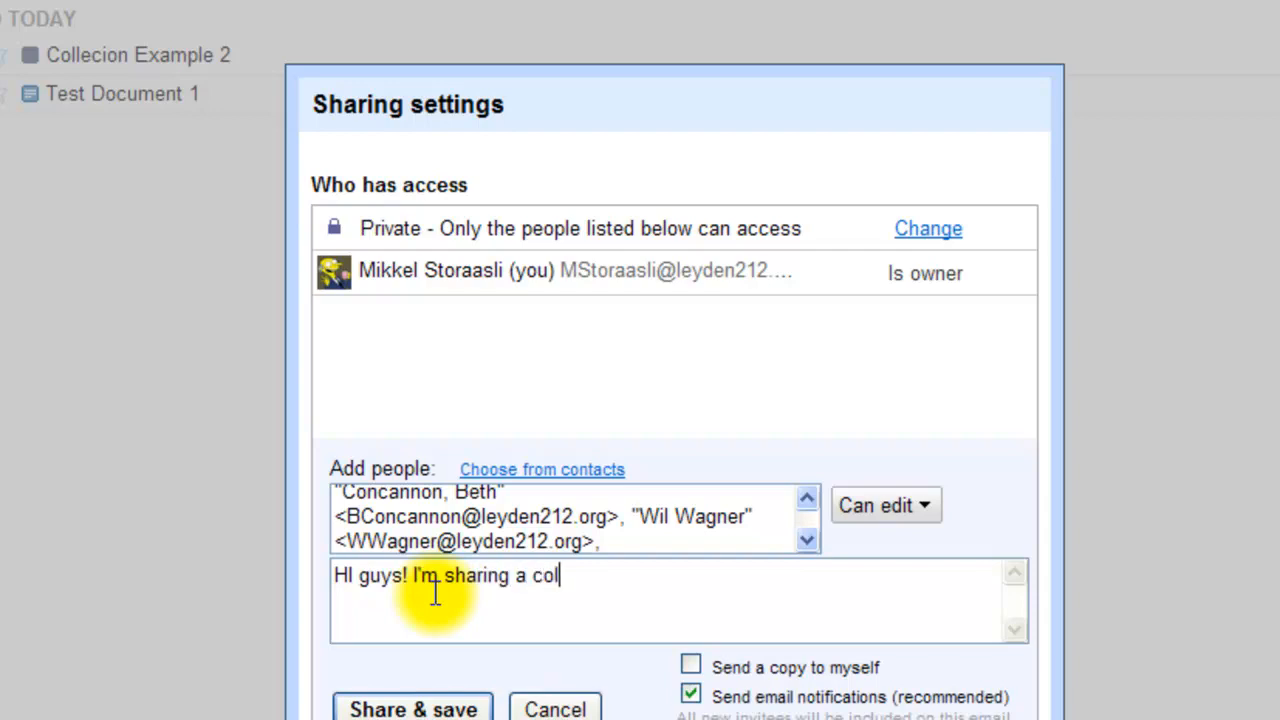
pyautogui.write('lection with ')
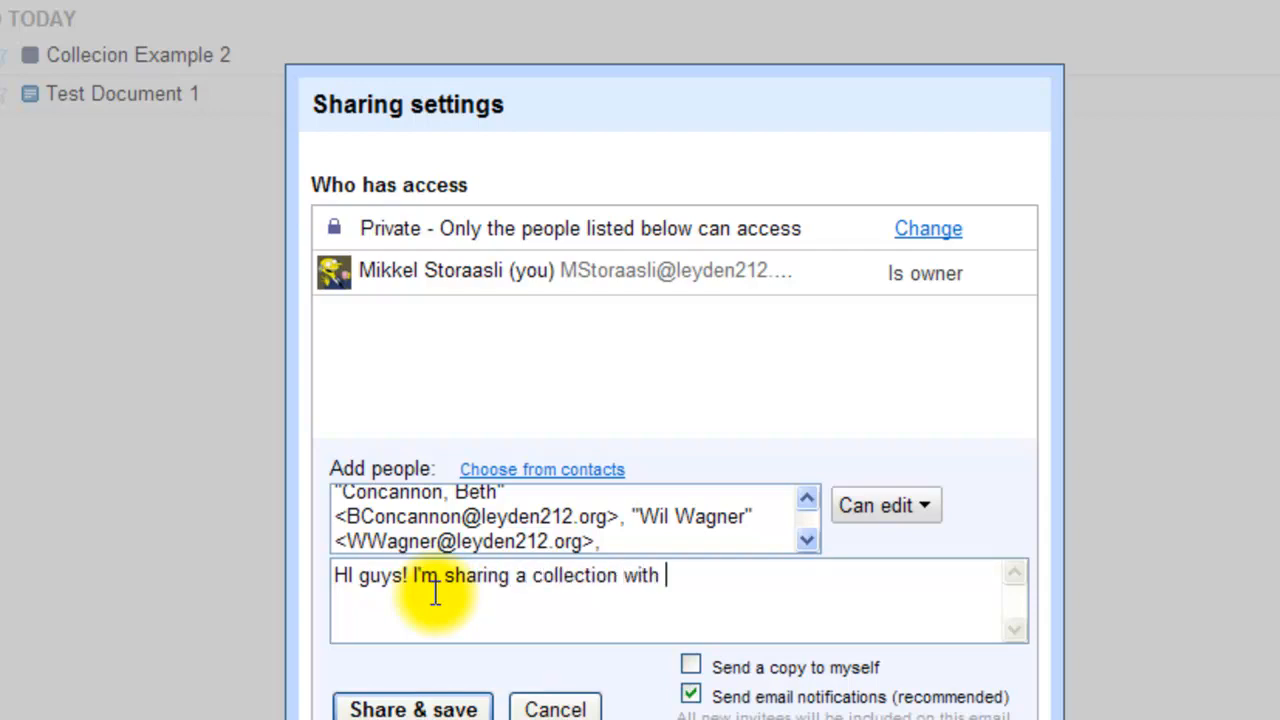
pyautogui.write('you.')
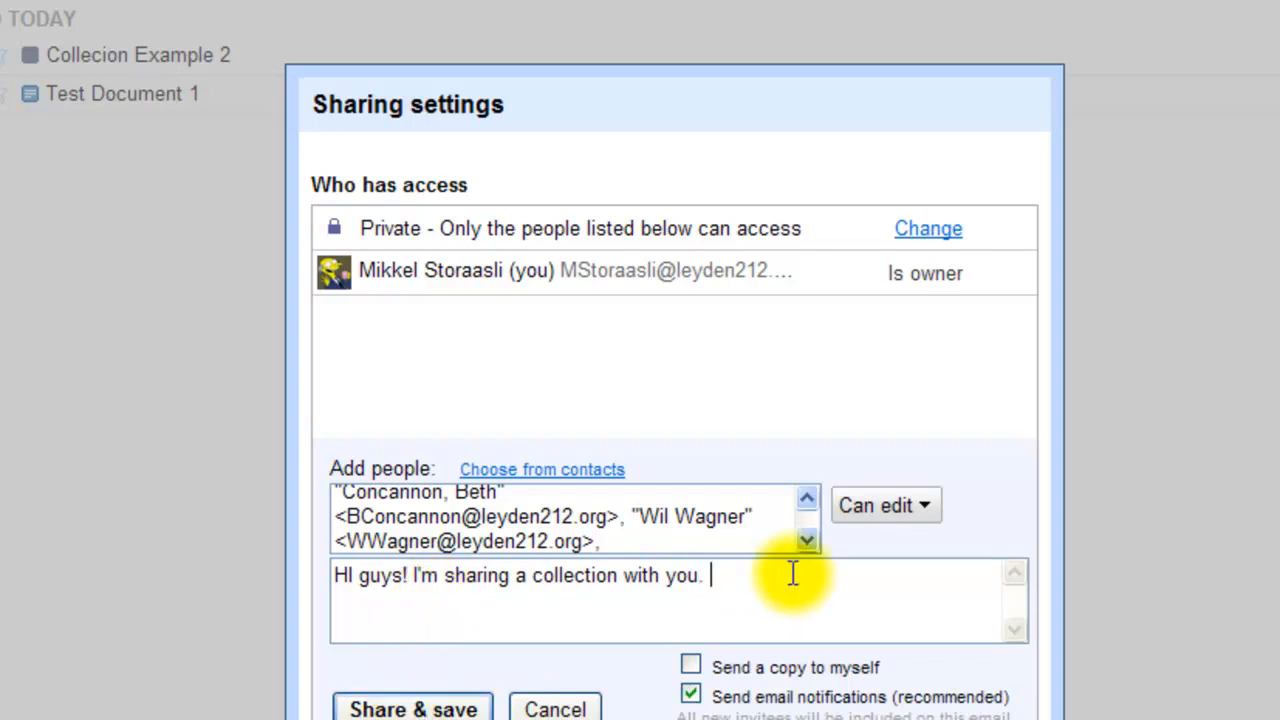
pyautogui.click(926, 510)
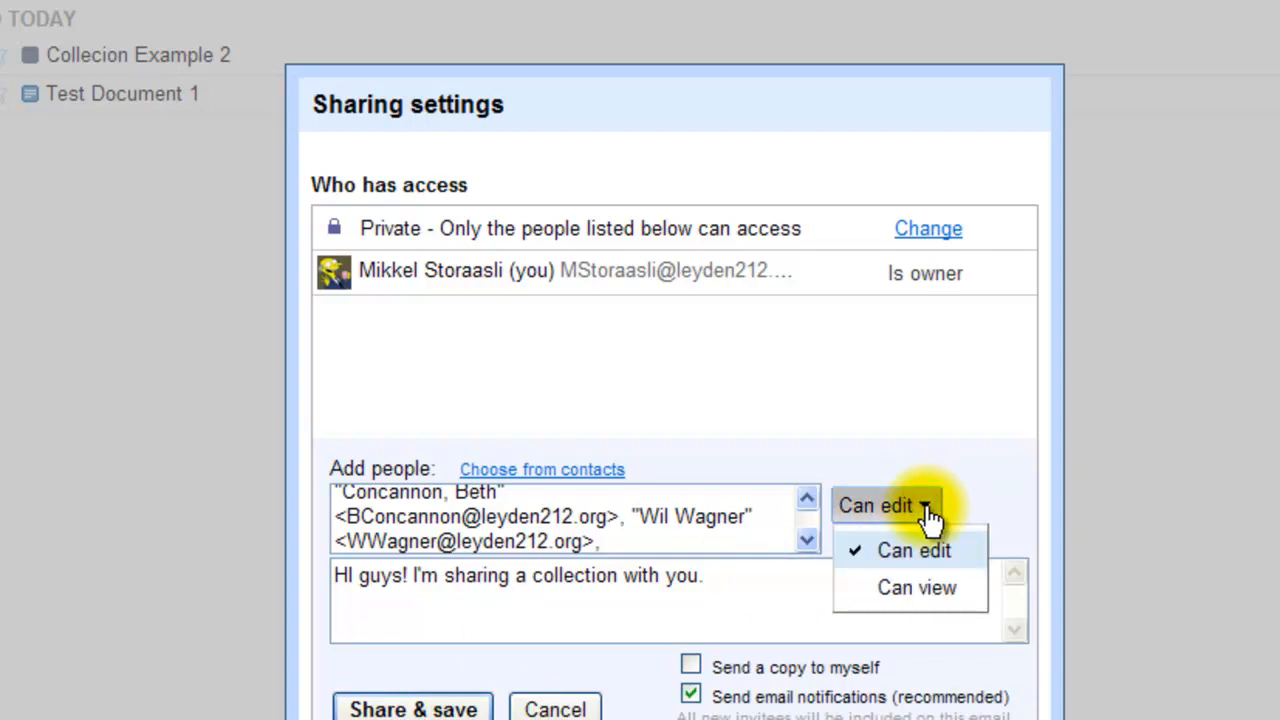
pyautogui.click(917, 590)
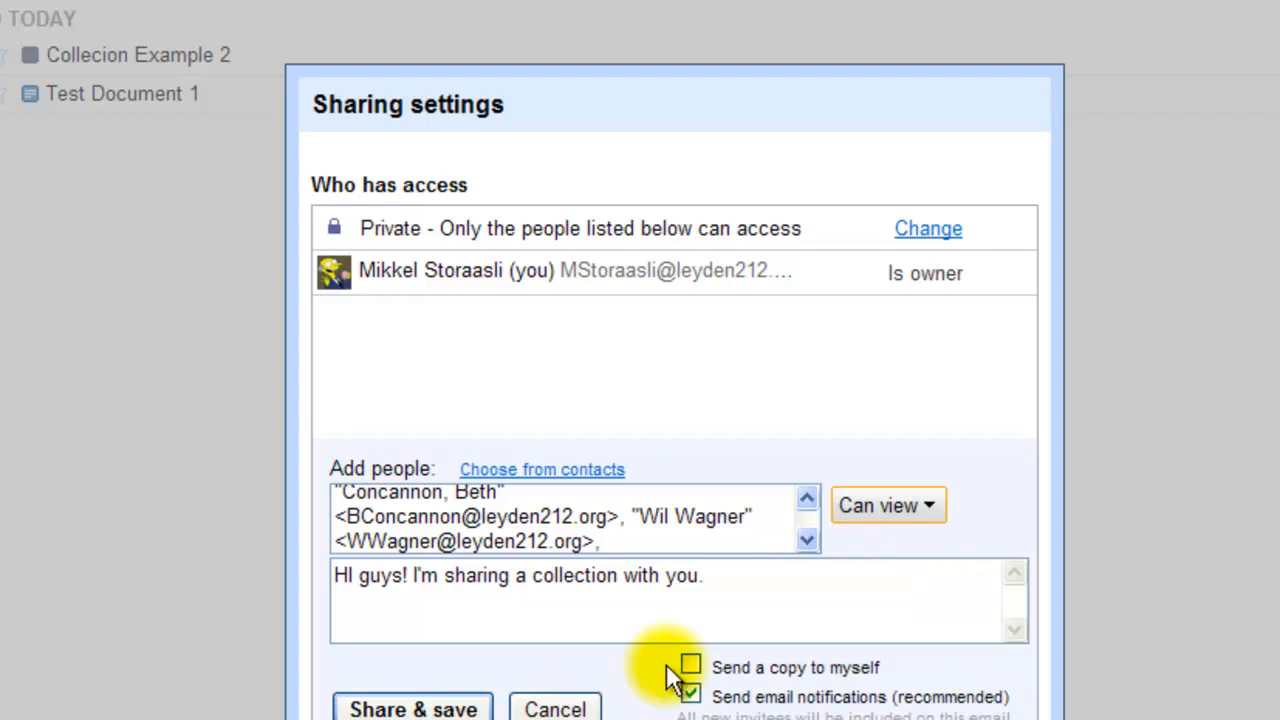
pyautogui.click(470, 710)
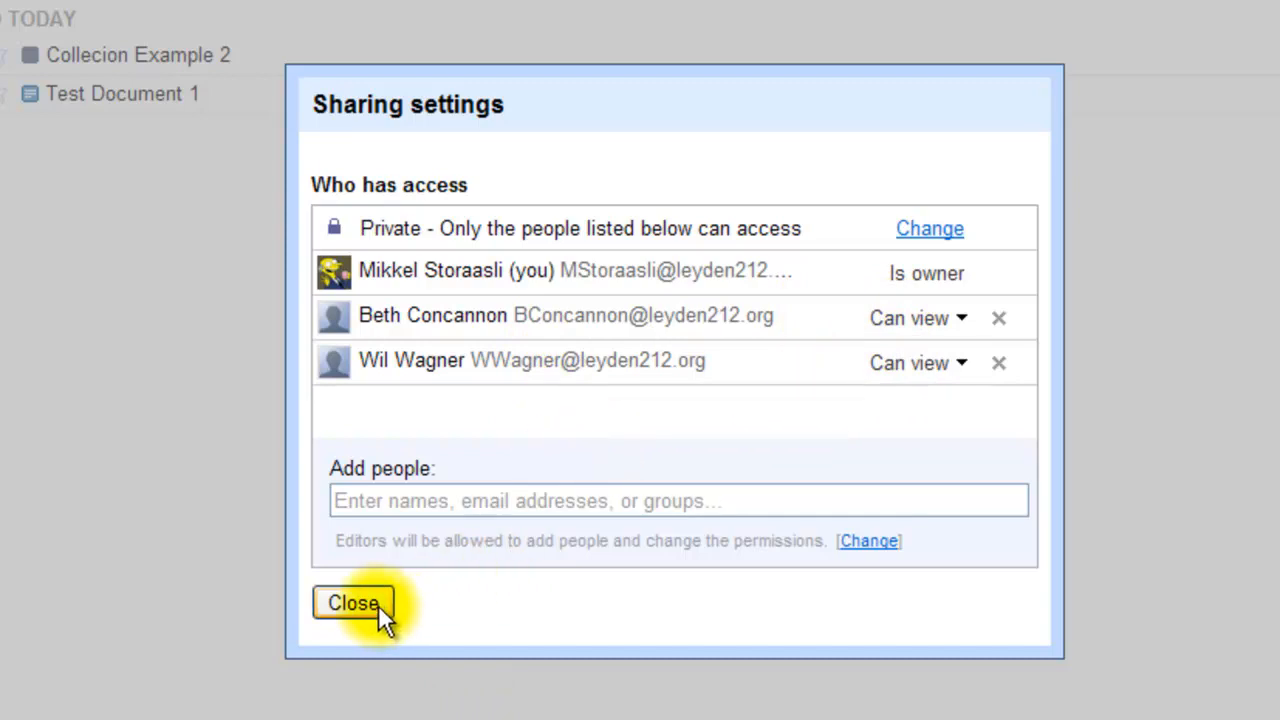
# Keep Collection example 1's visibility as Private, save, and close the sharing settings
pyautogui.click(915, 232)
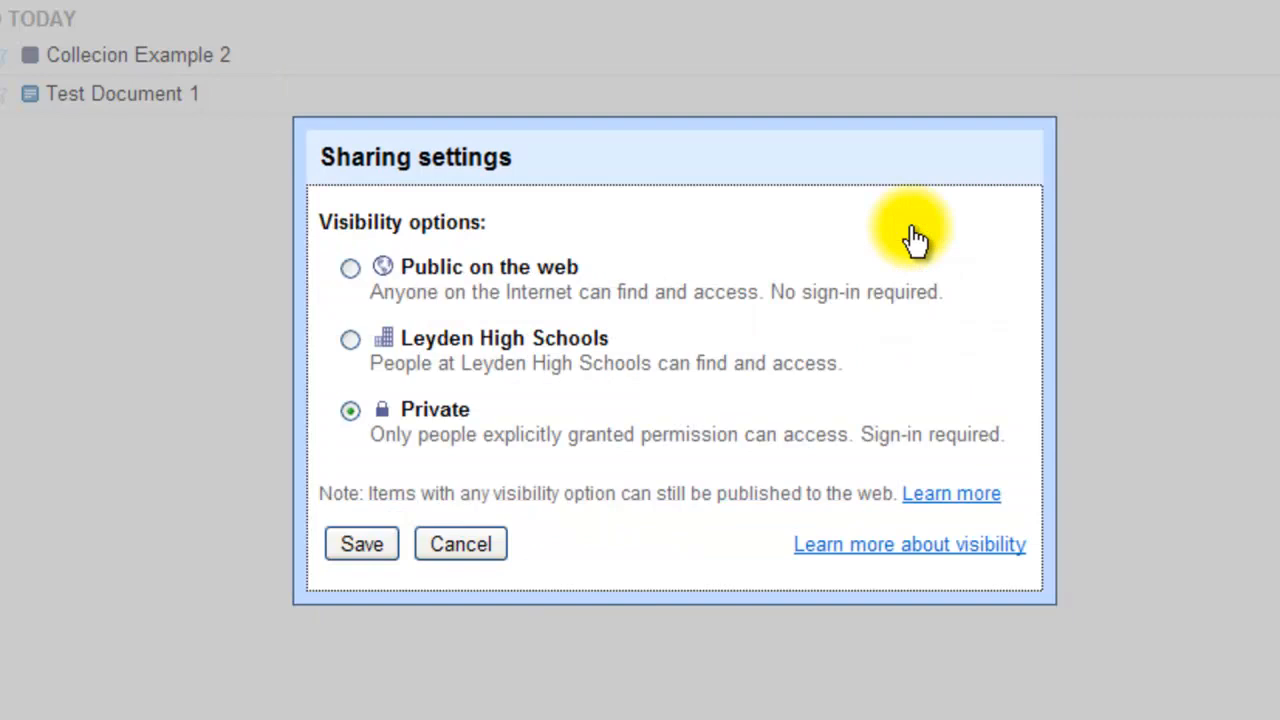
pyautogui.click(350, 269)
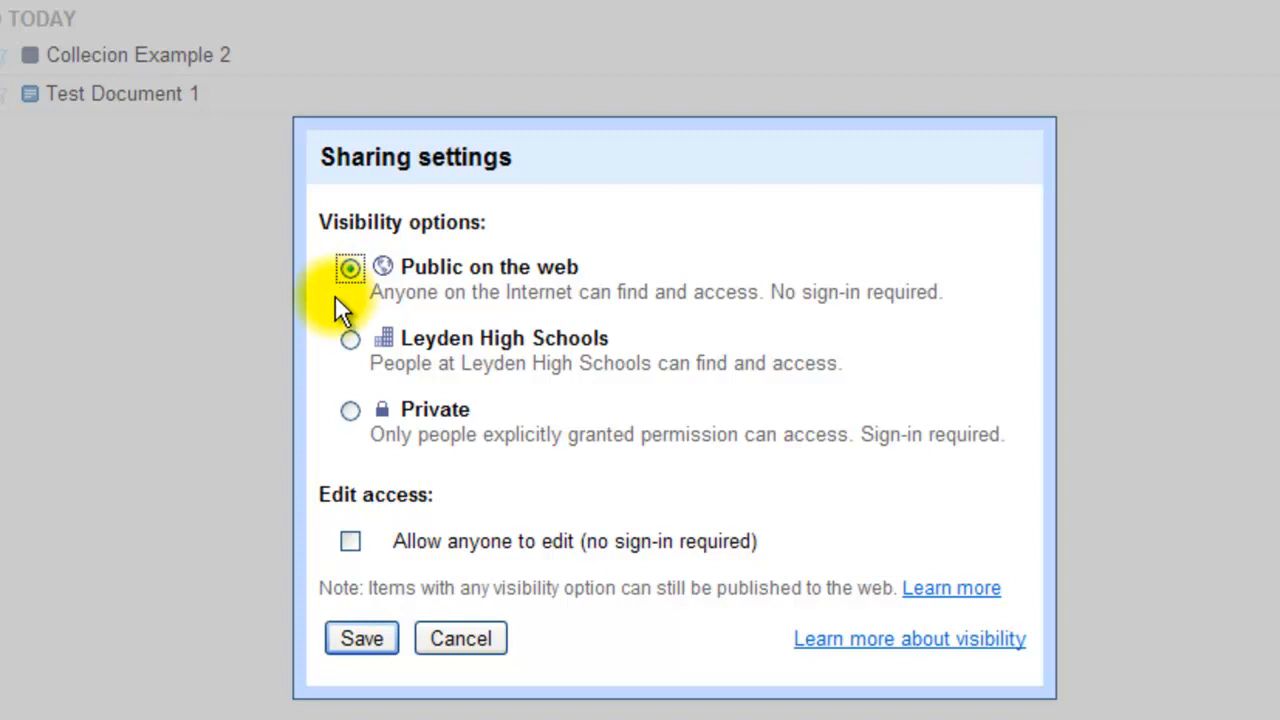
pyautogui.click(348, 338)
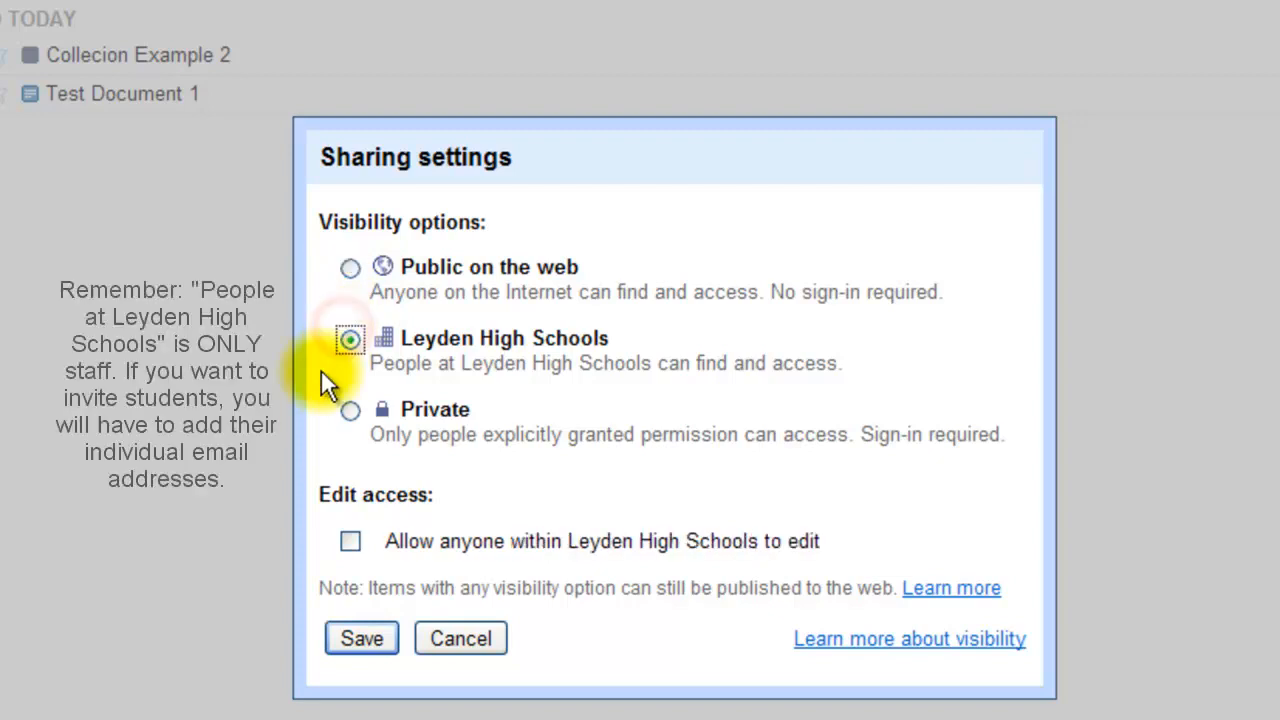
pyautogui.click(349, 409)
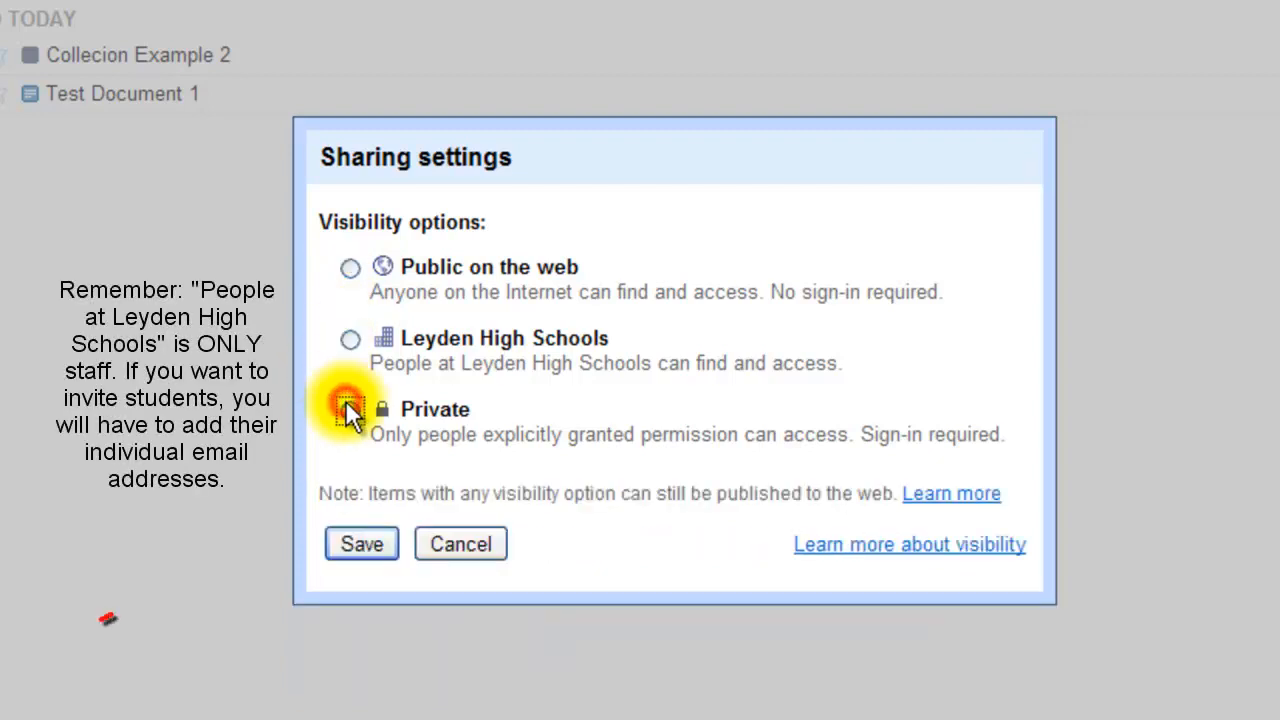
pyautogui.click(362, 544)
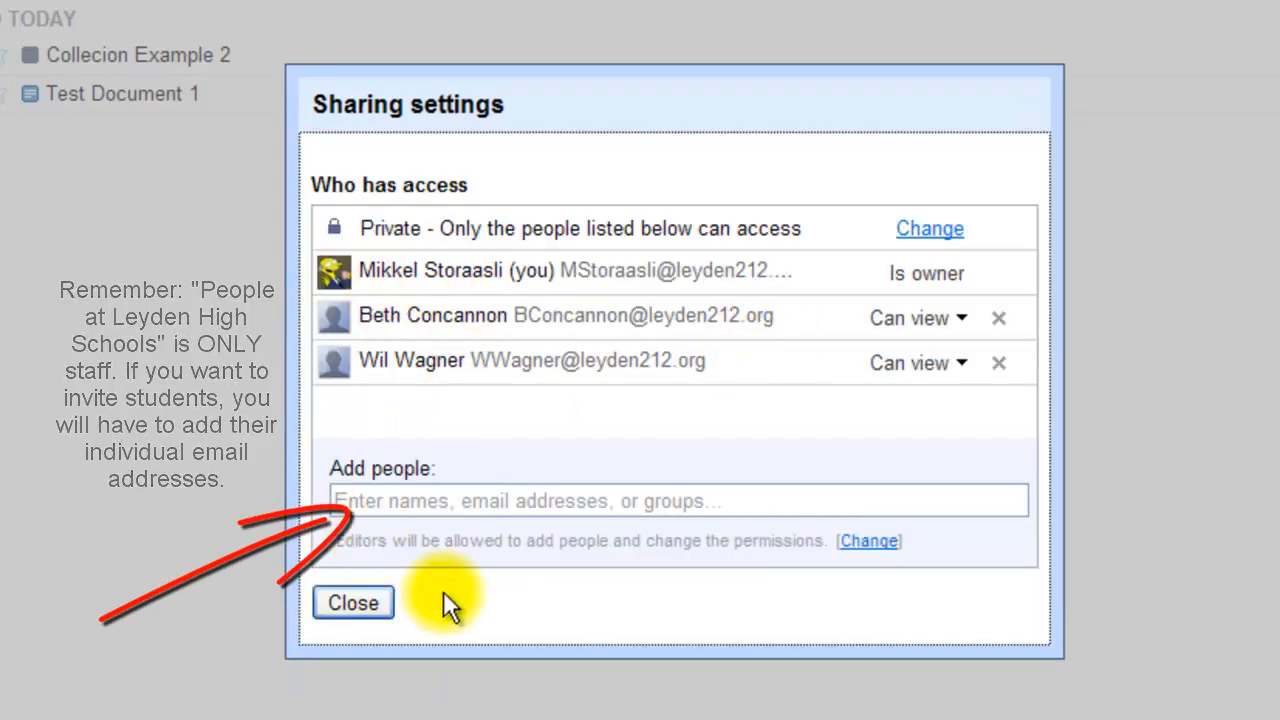
pyautogui.click(359, 603)
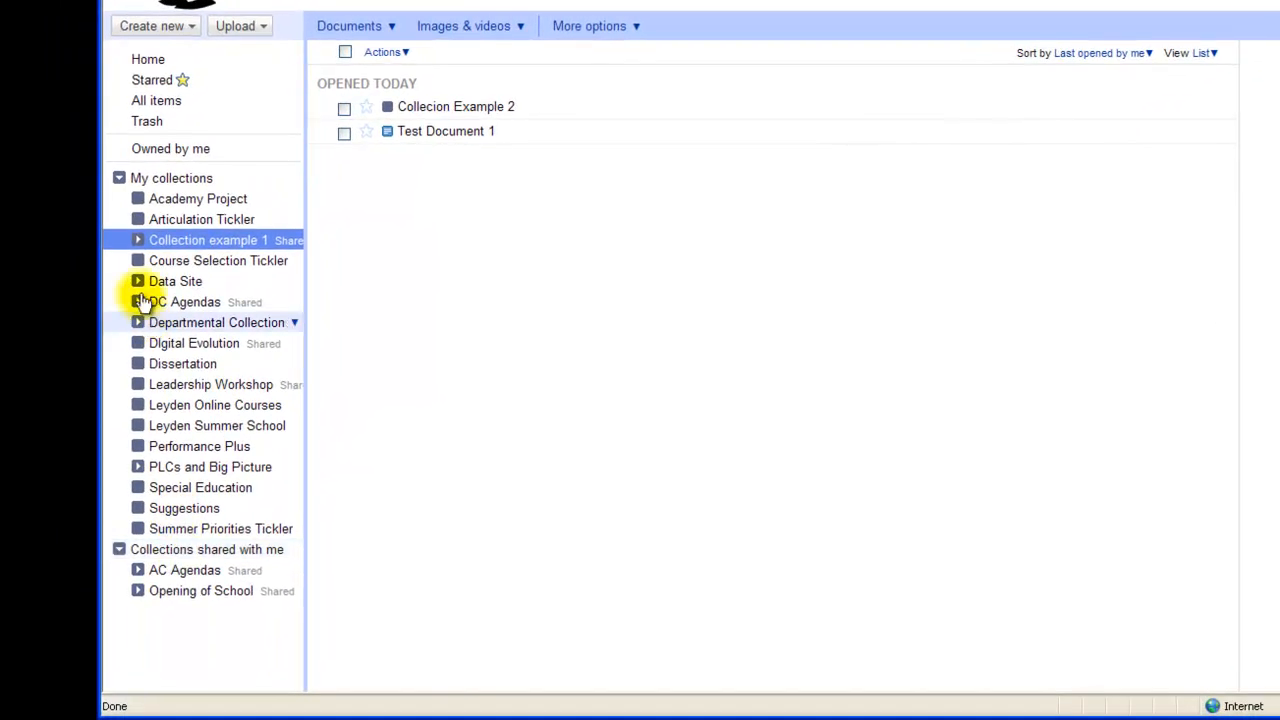
# Collapse My collections, browse the shared 2010-2011 and 2011-2012 subcollections, then open AC Agendas
pyautogui.click(120, 178)
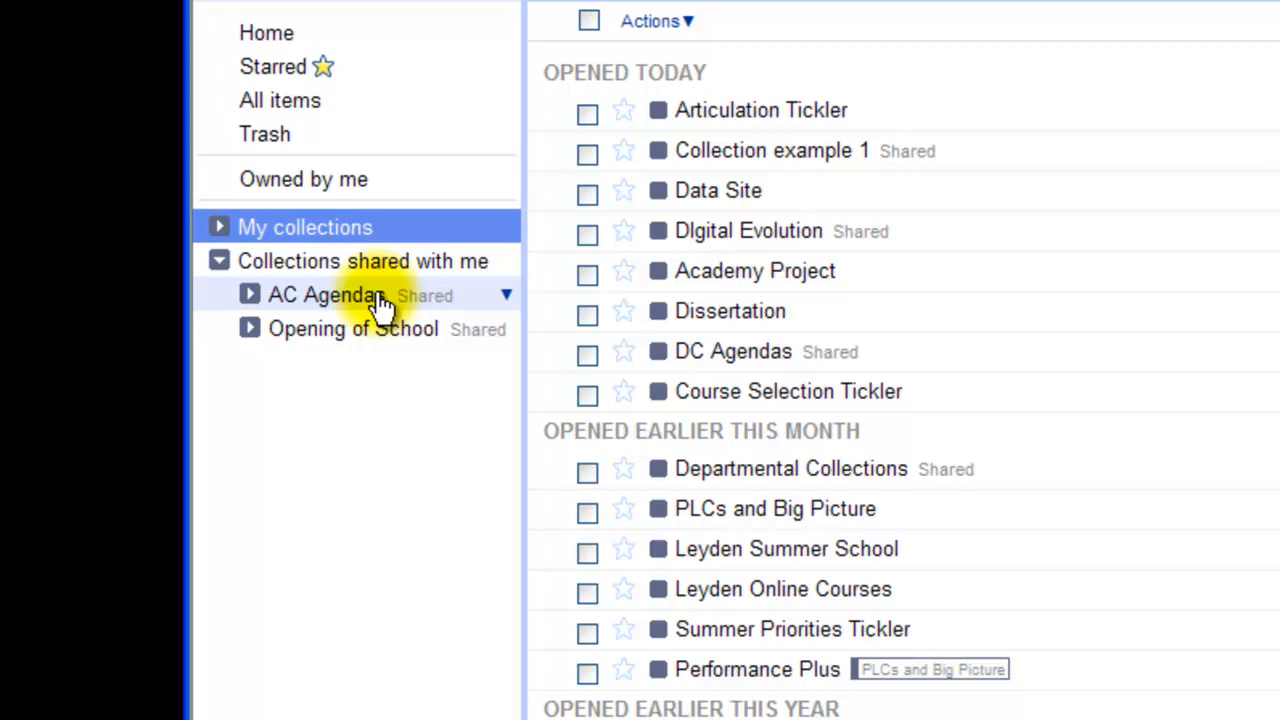
pyautogui.click(250, 297)
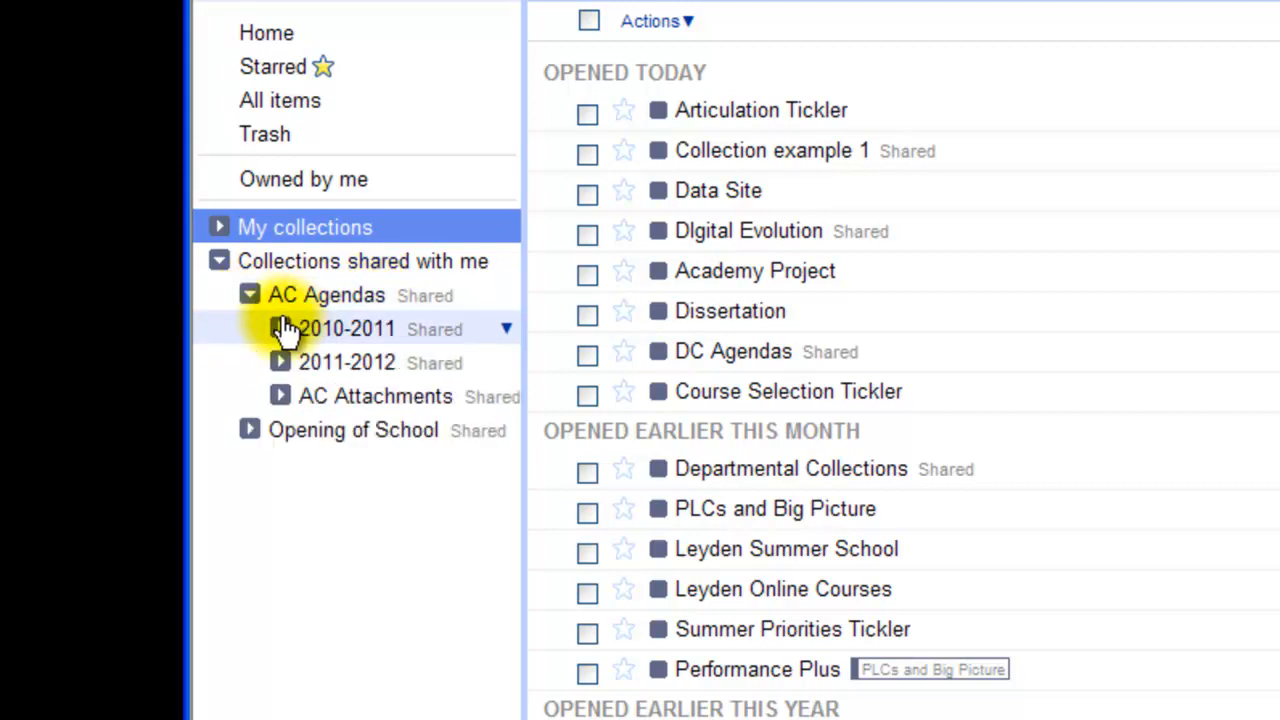
pyautogui.click(281, 330)
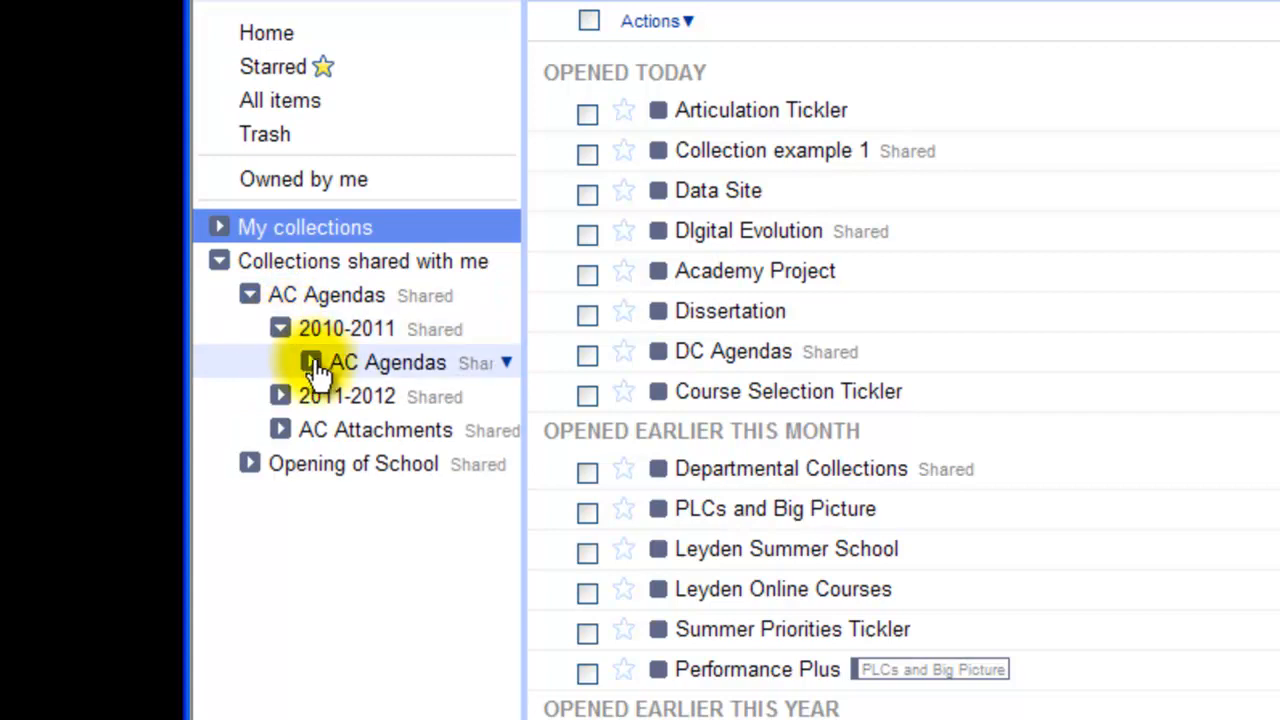
pyautogui.click(311, 363)
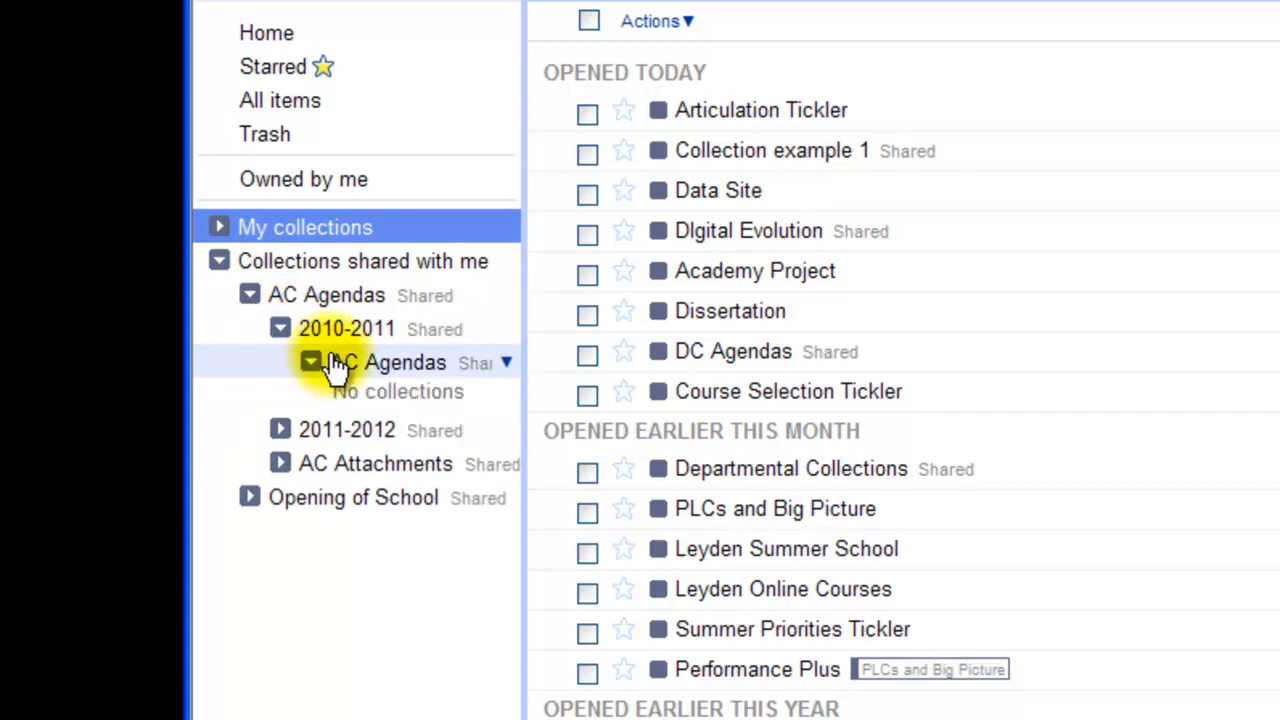
pyautogui.click(331, 362)
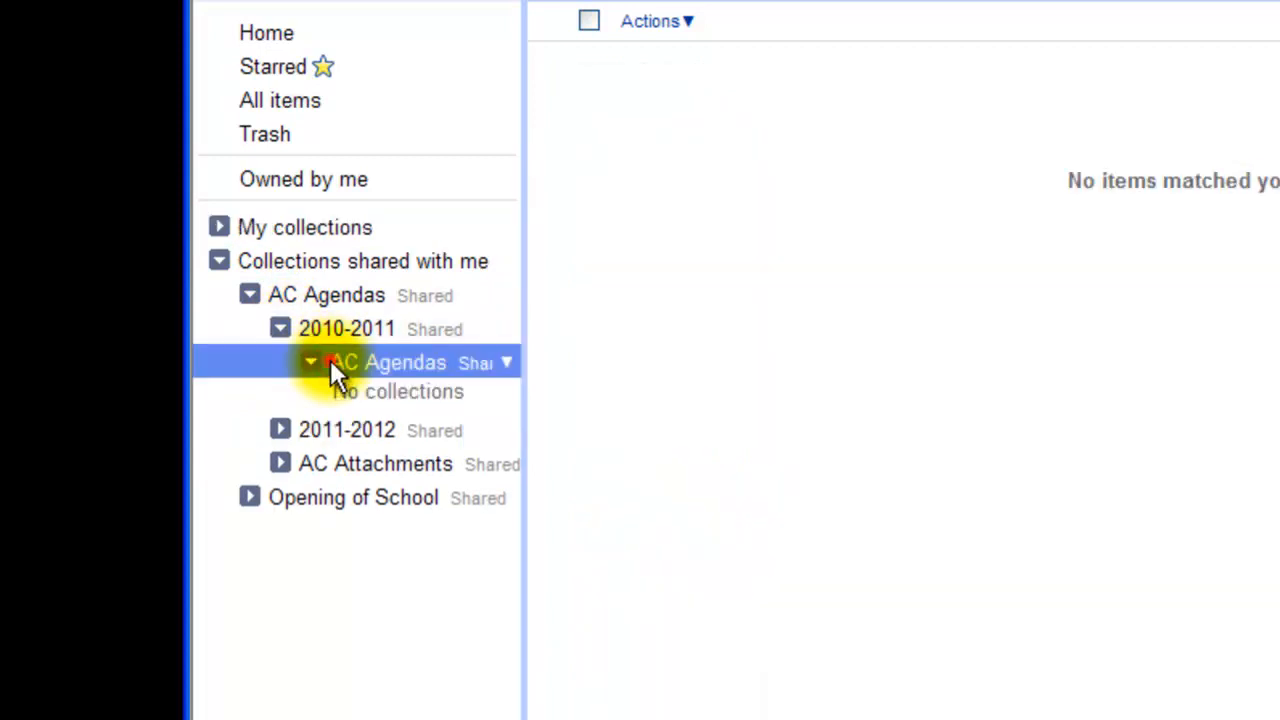
pyautogui.click(281, 431)
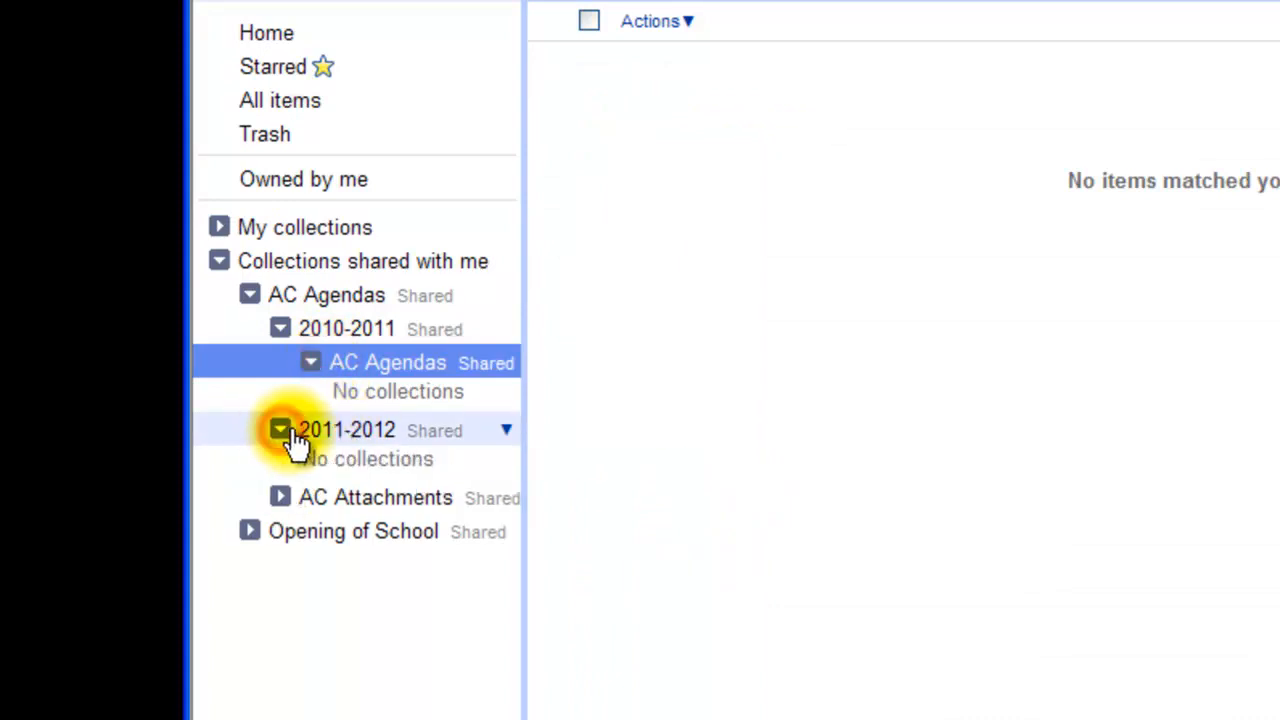
pyautogui.click(318, 432)
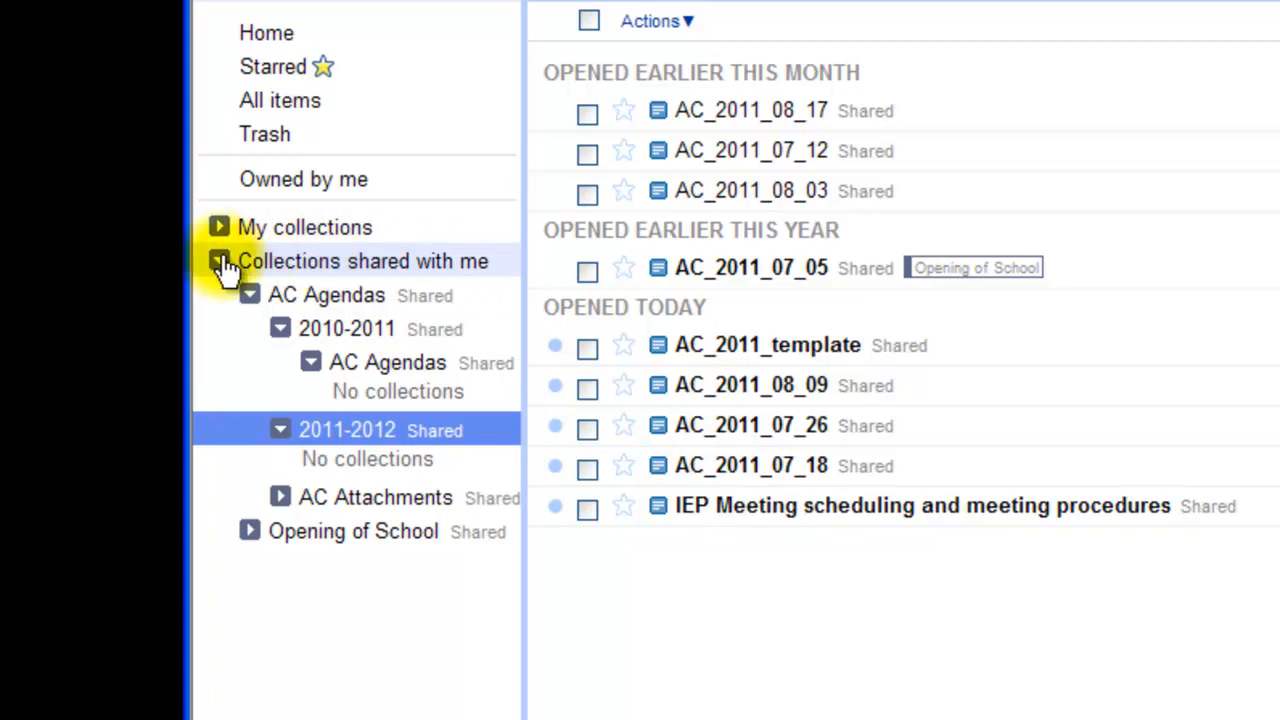
pyautogui.click(247, 296)
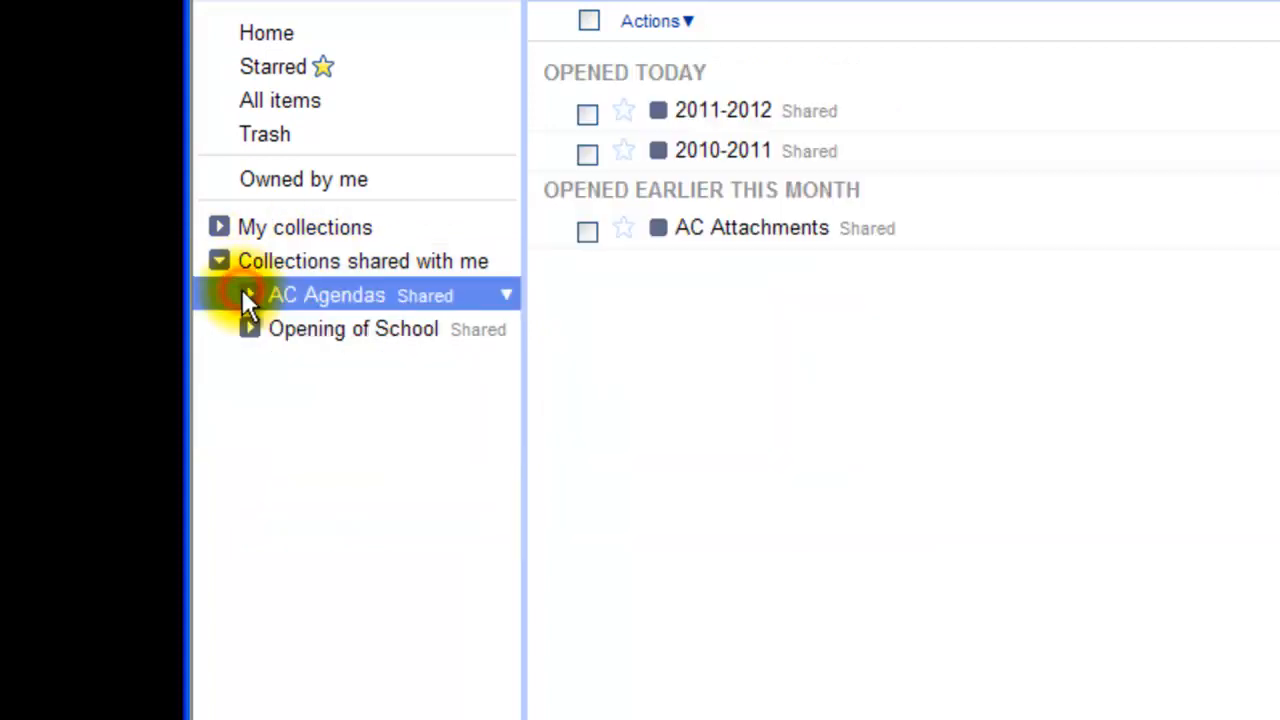